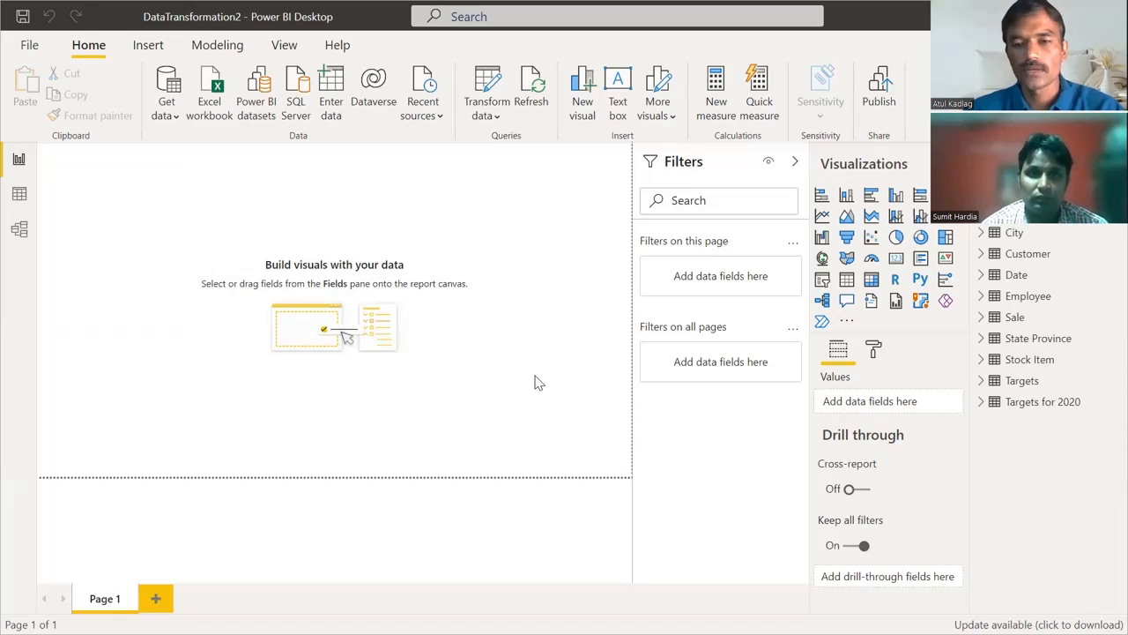
- Open the Power Query Editor to transform the report's data
click(497, 122)
click(502, 146)
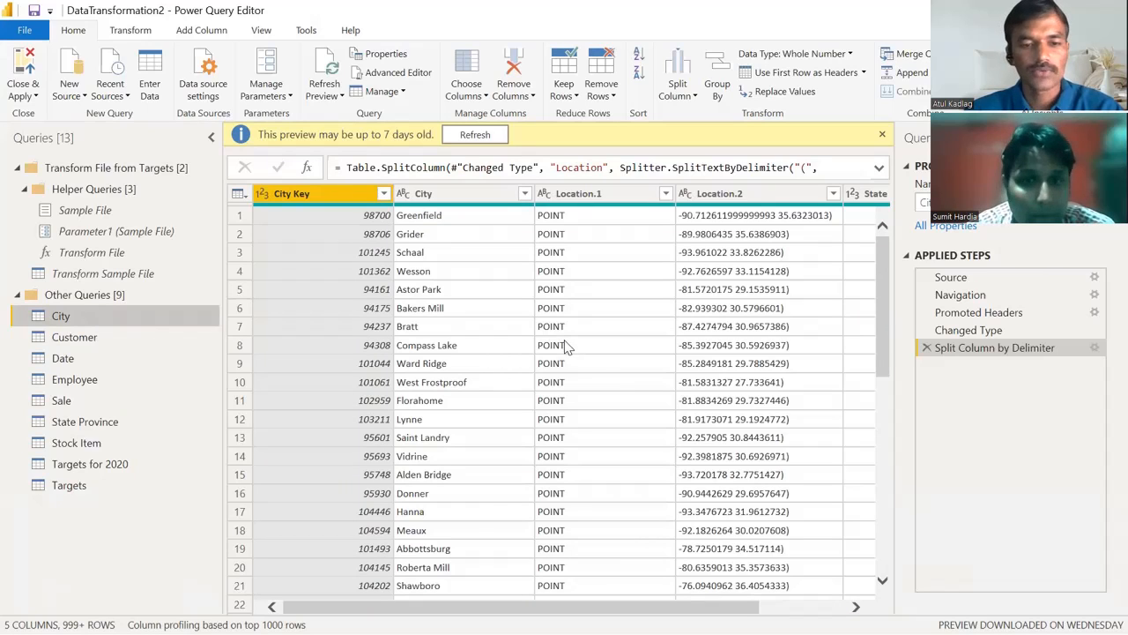
drag(414, 607, 388, 608)
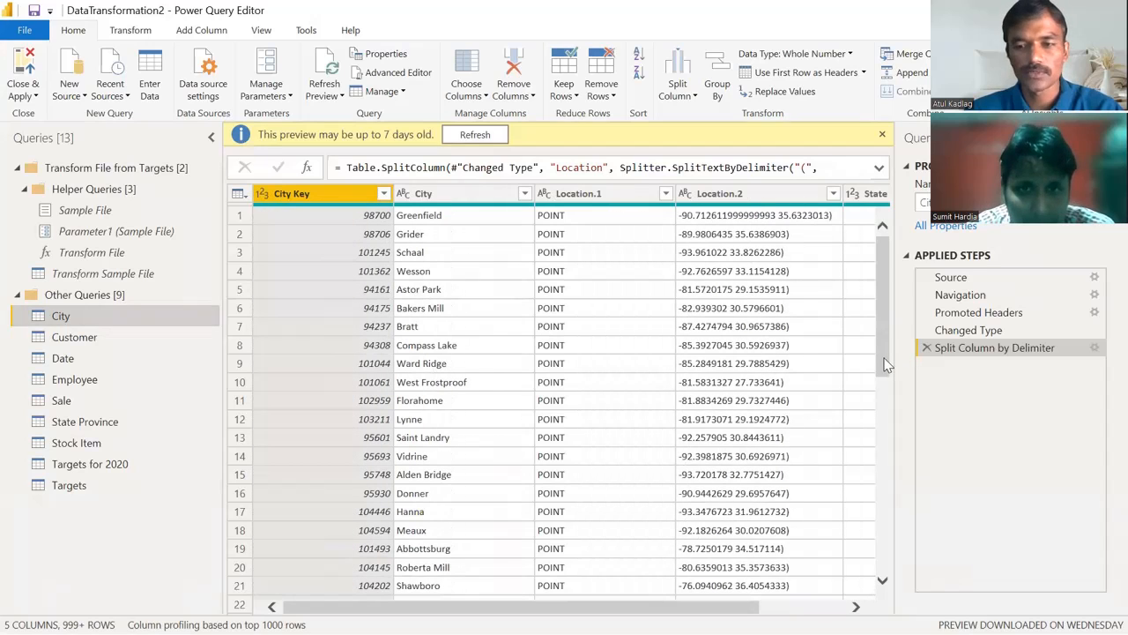
scroll(892, 423, down, 3)
scroll(892, 285, up, 3)
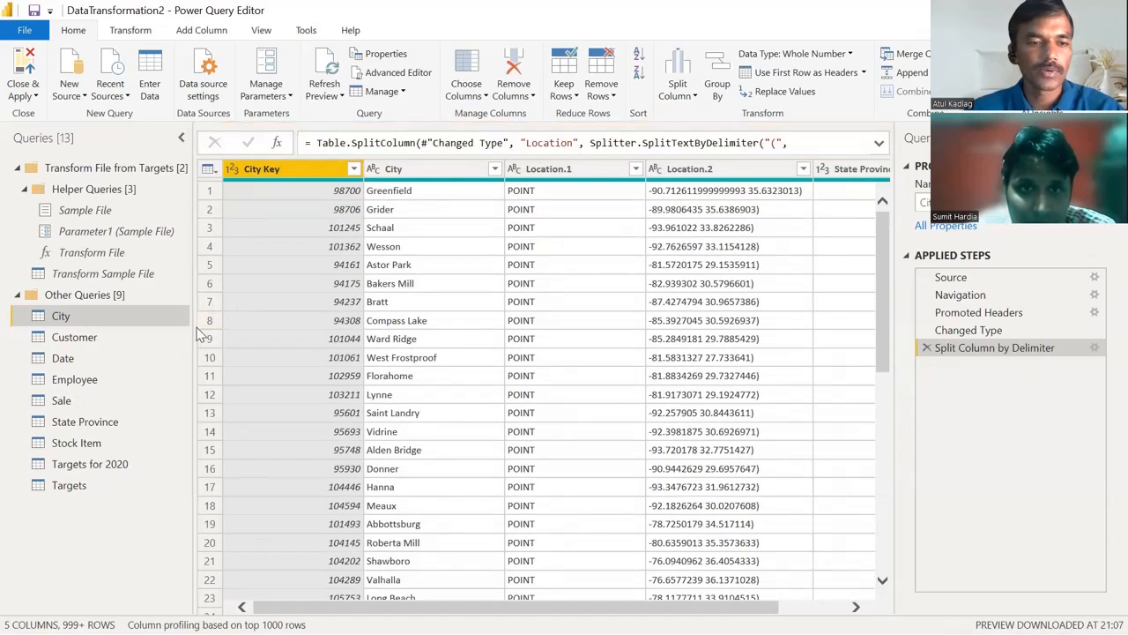
drag(197, 333, 202, 333)
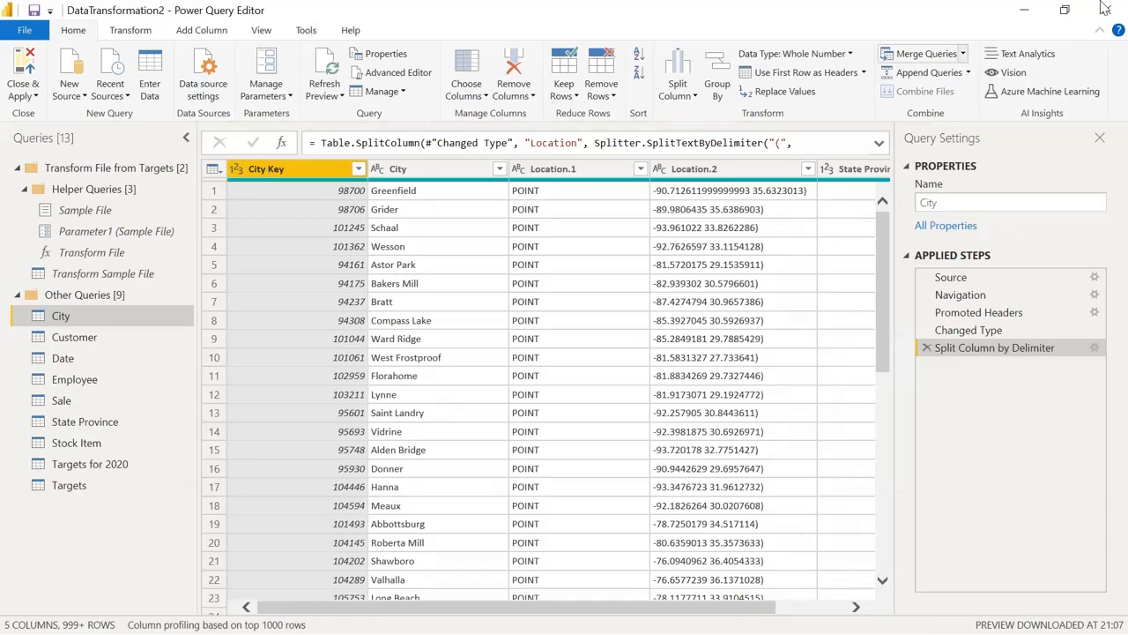
click(963, 53)
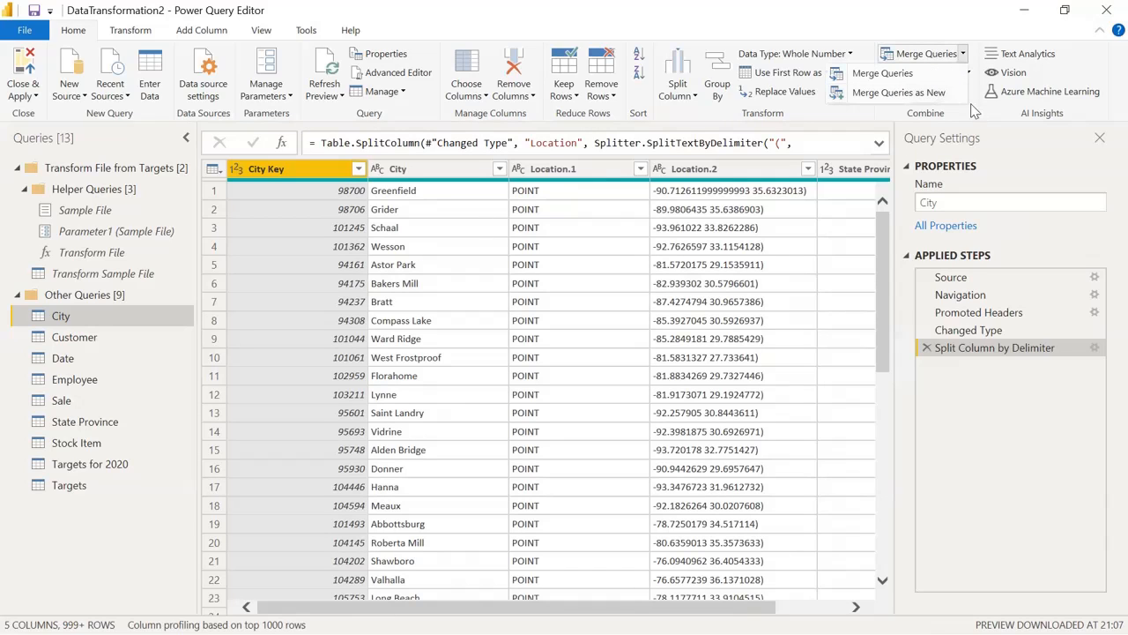
click(974, 111)
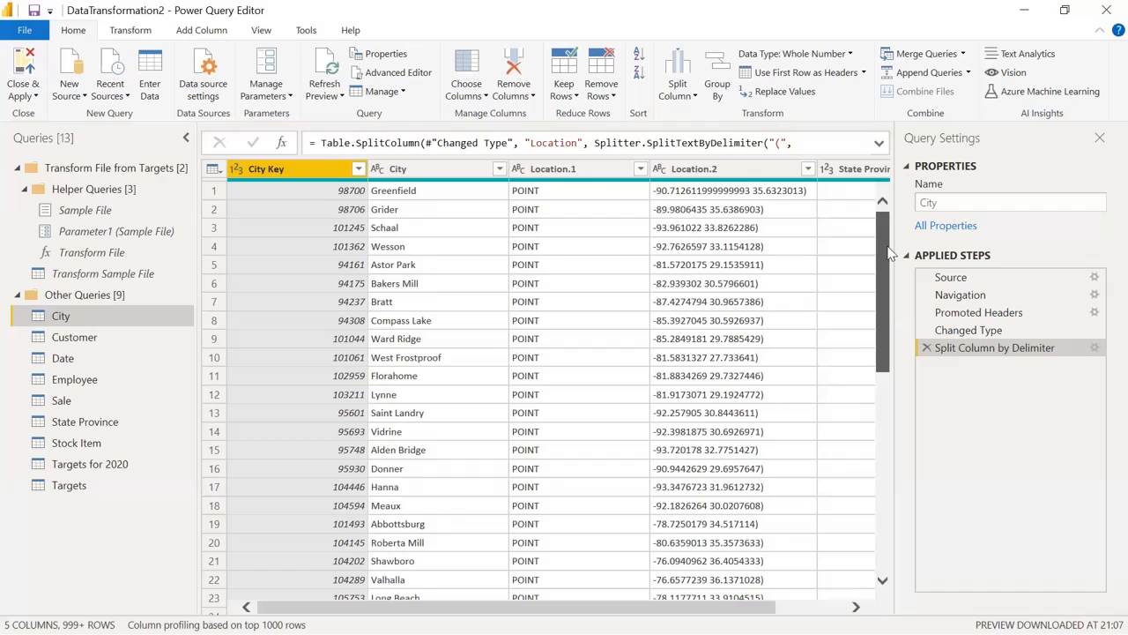
- Look through the City query's rows and its columns up to State Province Key
drag(891, 253, 899, 217)
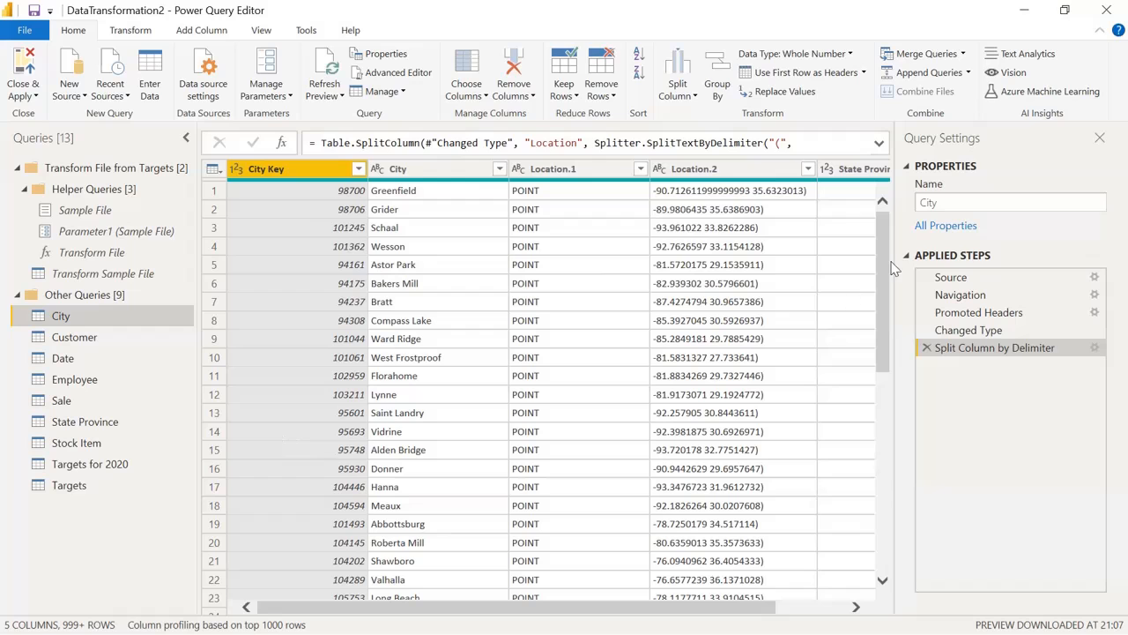
scroll(861, 542, down, 20)
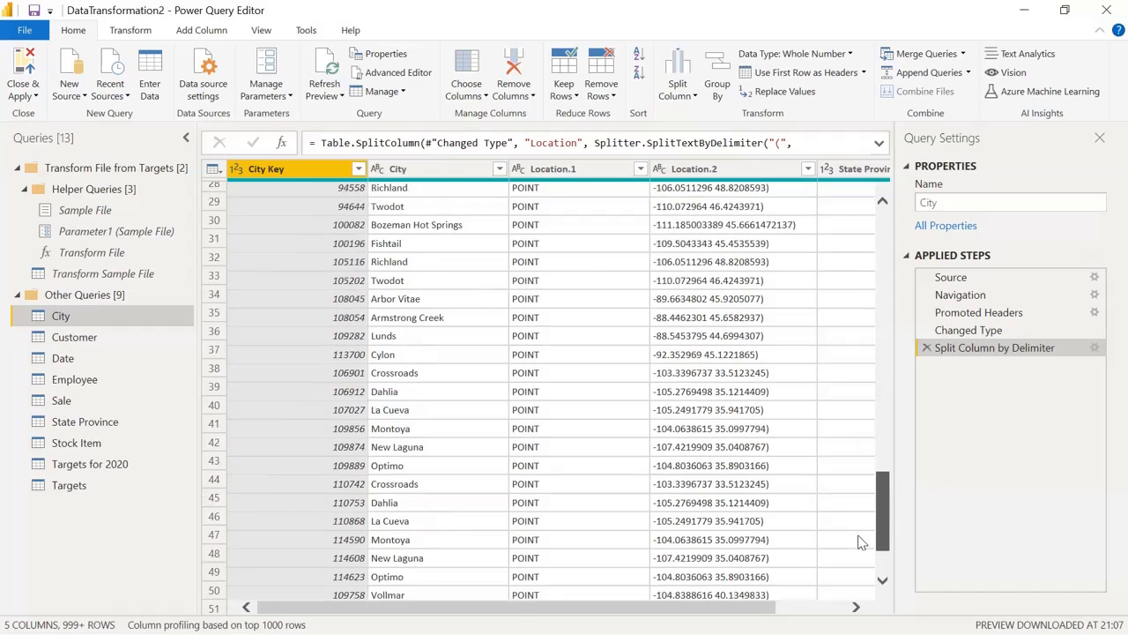
drag(881, 434, 879, 541)
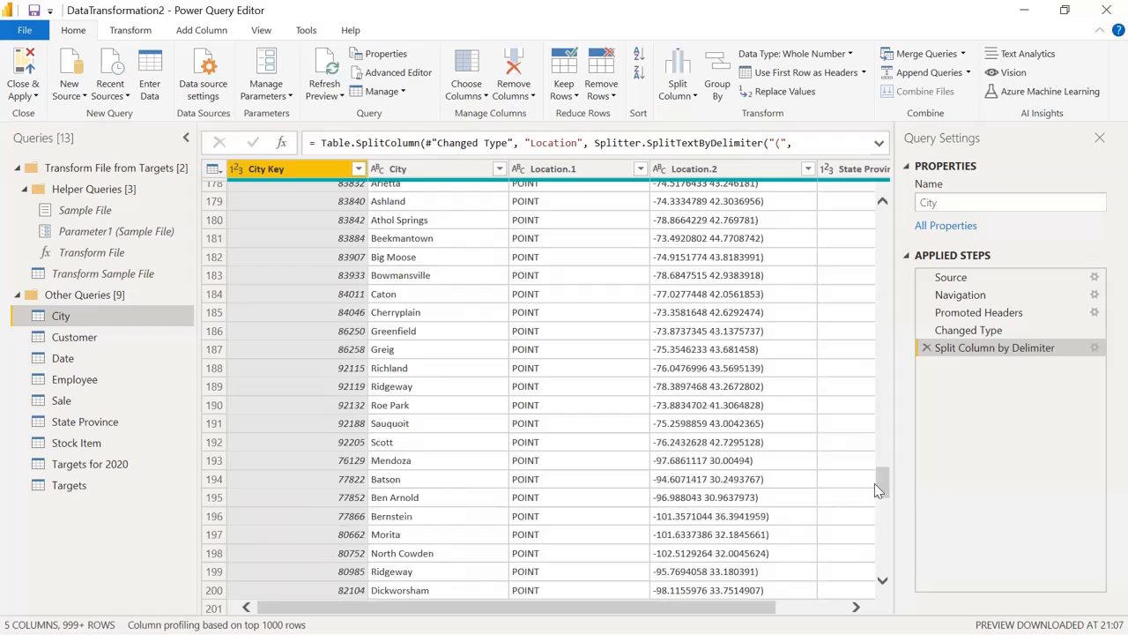
drag(874, 483, 904, 185)
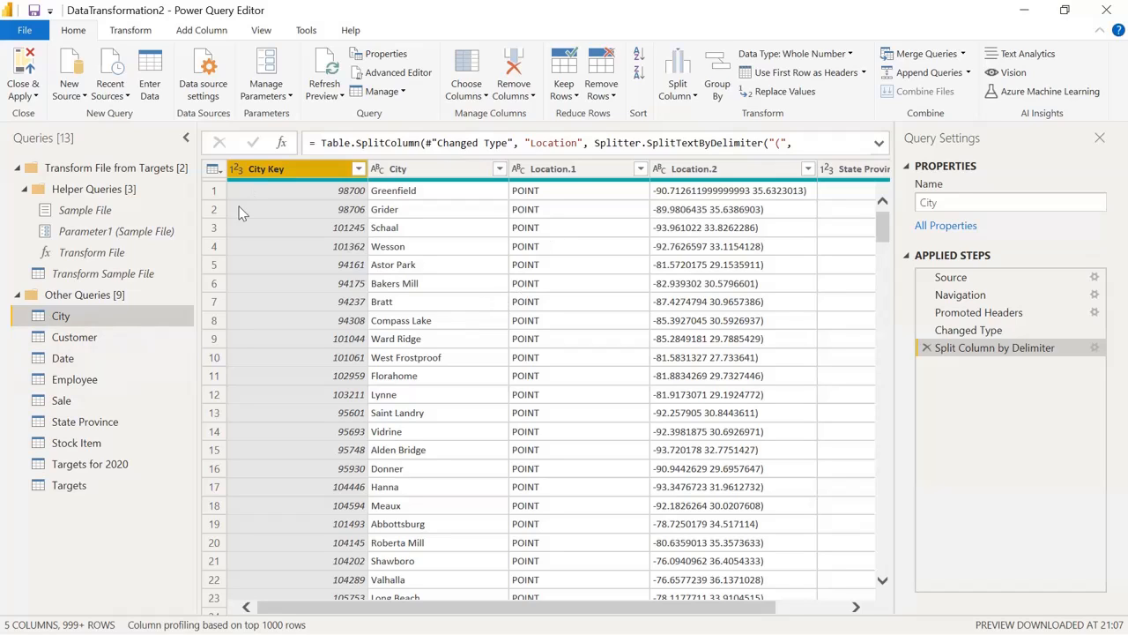
click(881, 251)
scroll(896, 188, up, 7)
scroll(887, 214, down, 1)
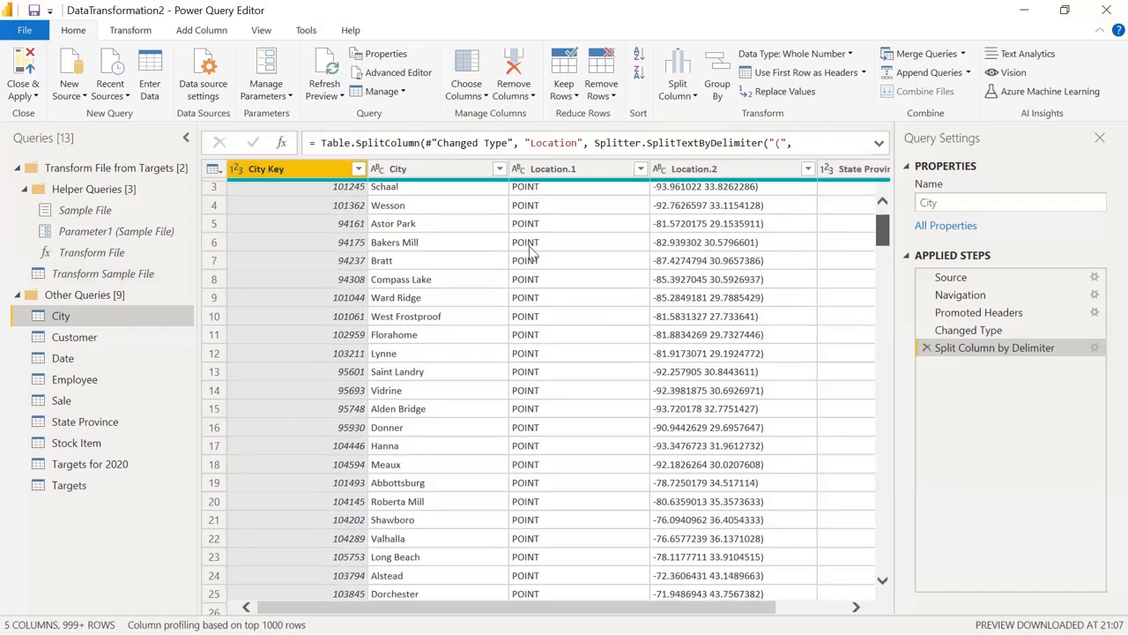
scroll(532, 253, up, 1)
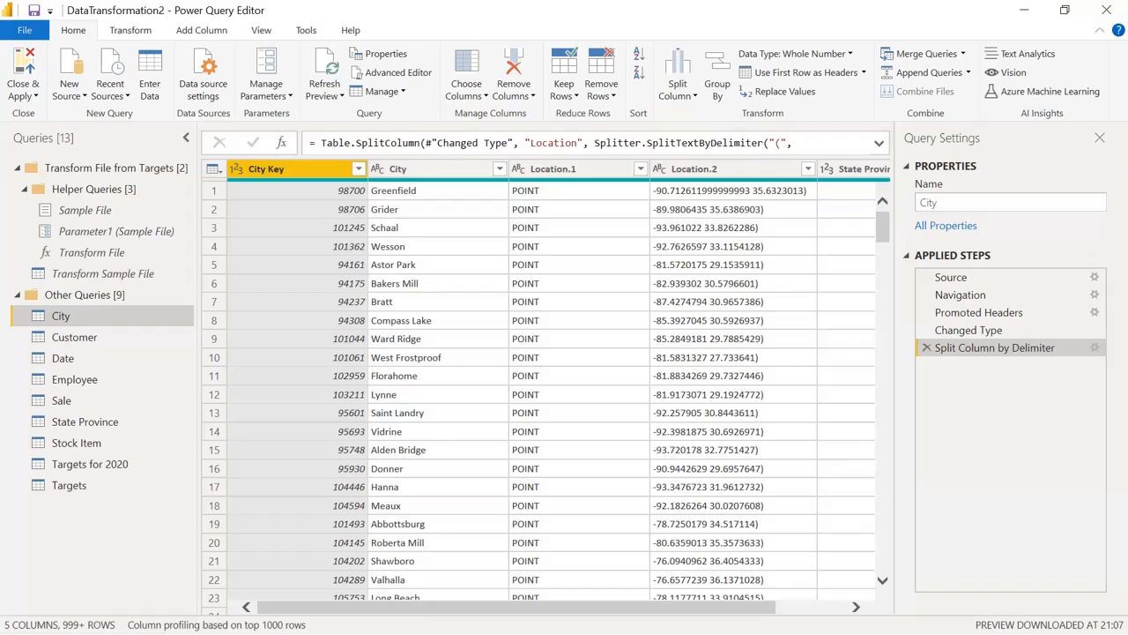
scroll(515, 573, right, 2)
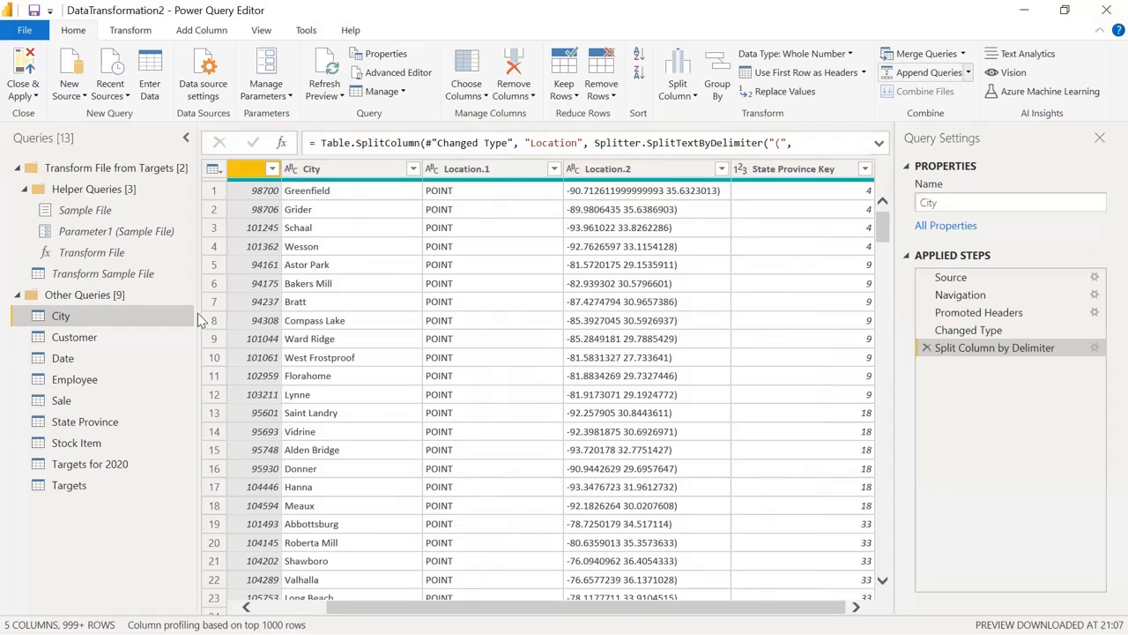
click(968, 73)
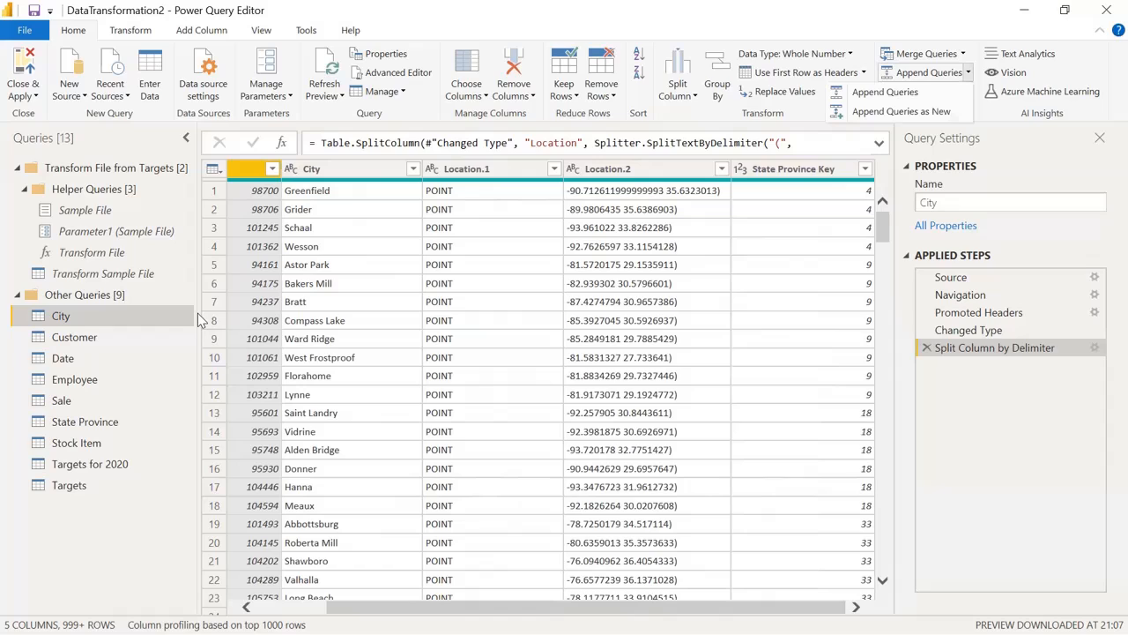
click(962, 53)
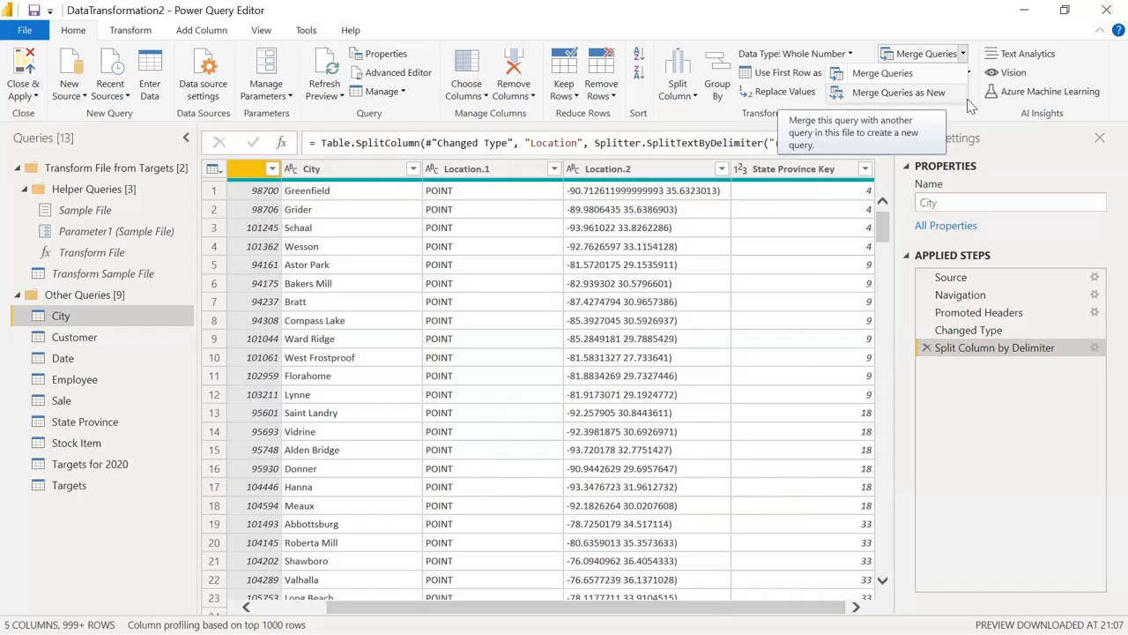
click(284, 291)
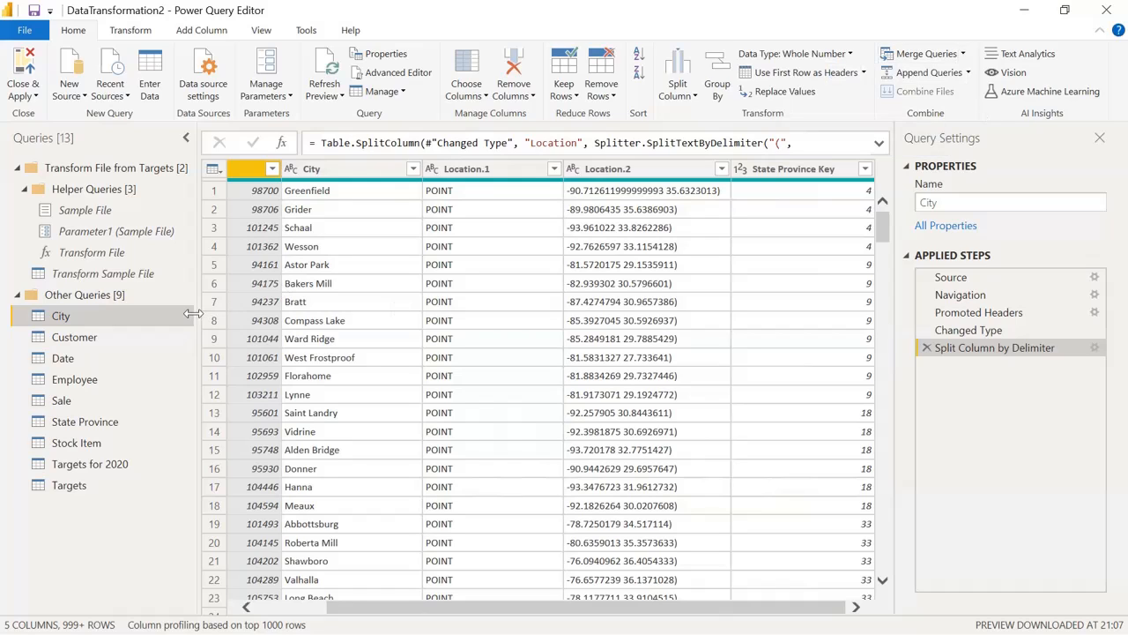
drag(192, 314, 194, 314)
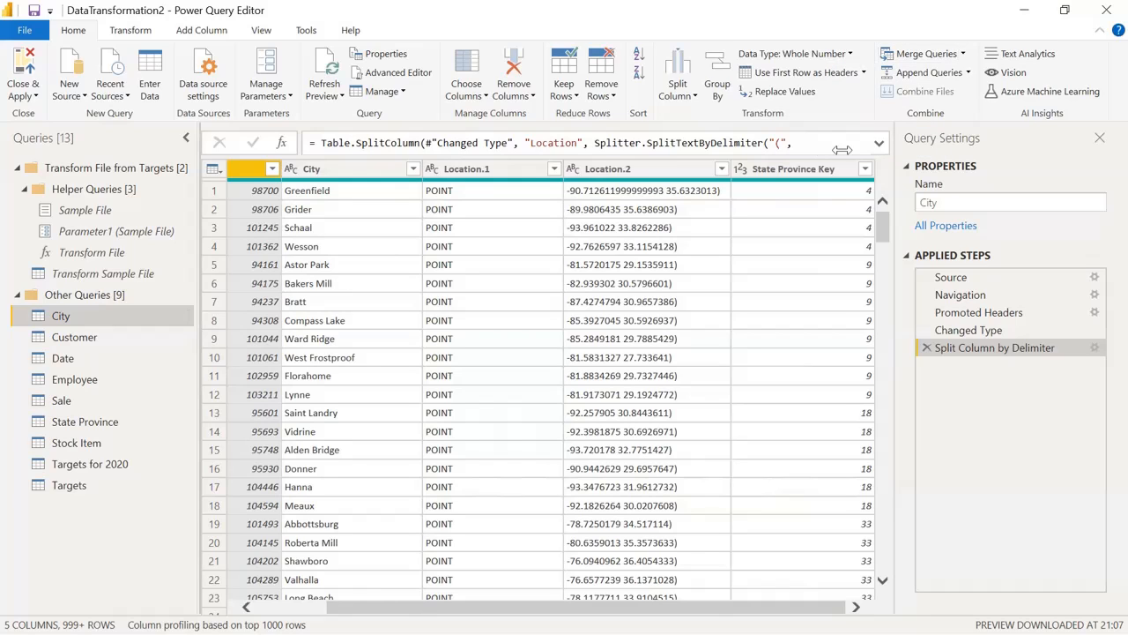
click(968, 73)
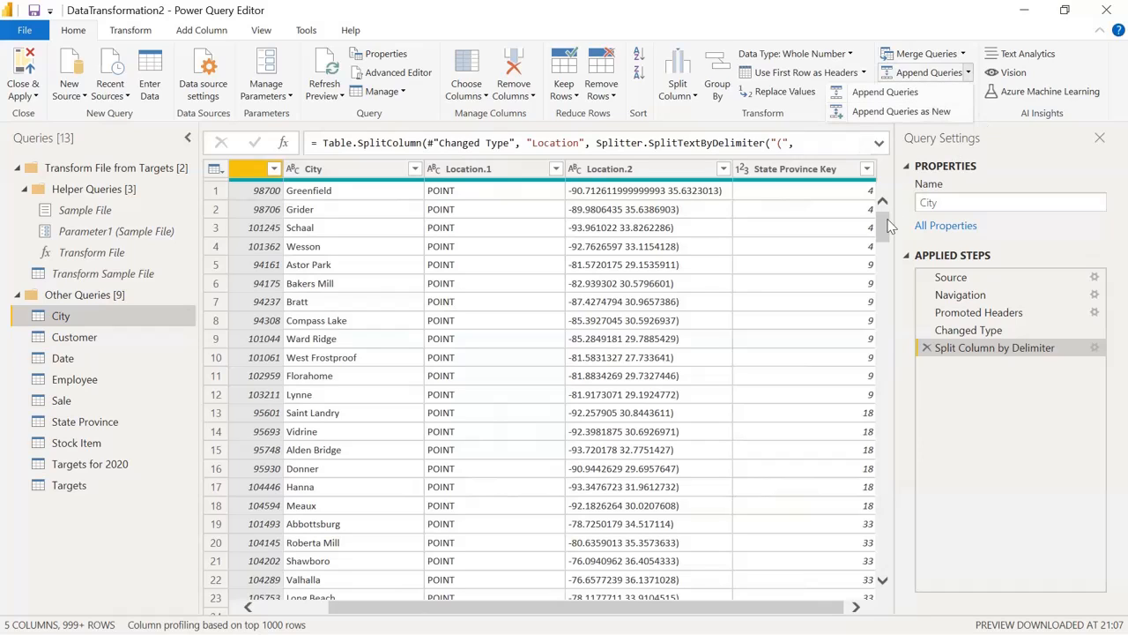
- Compare the column structure of the Targets for 2020 query with that of the Targets query
click(95, 467)
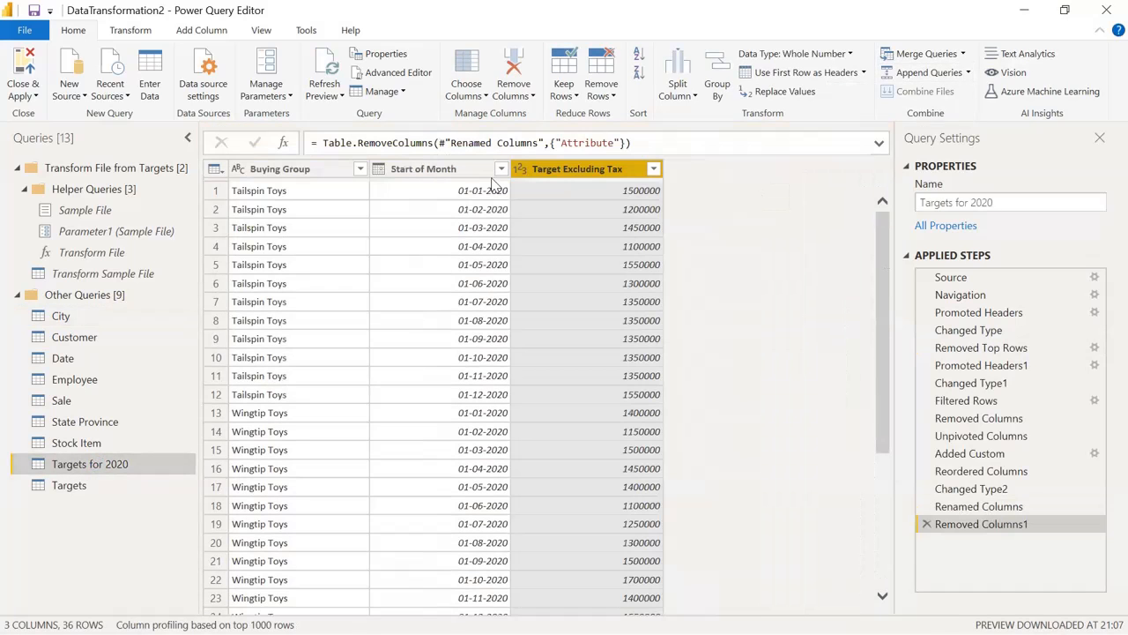
click(78, 485)
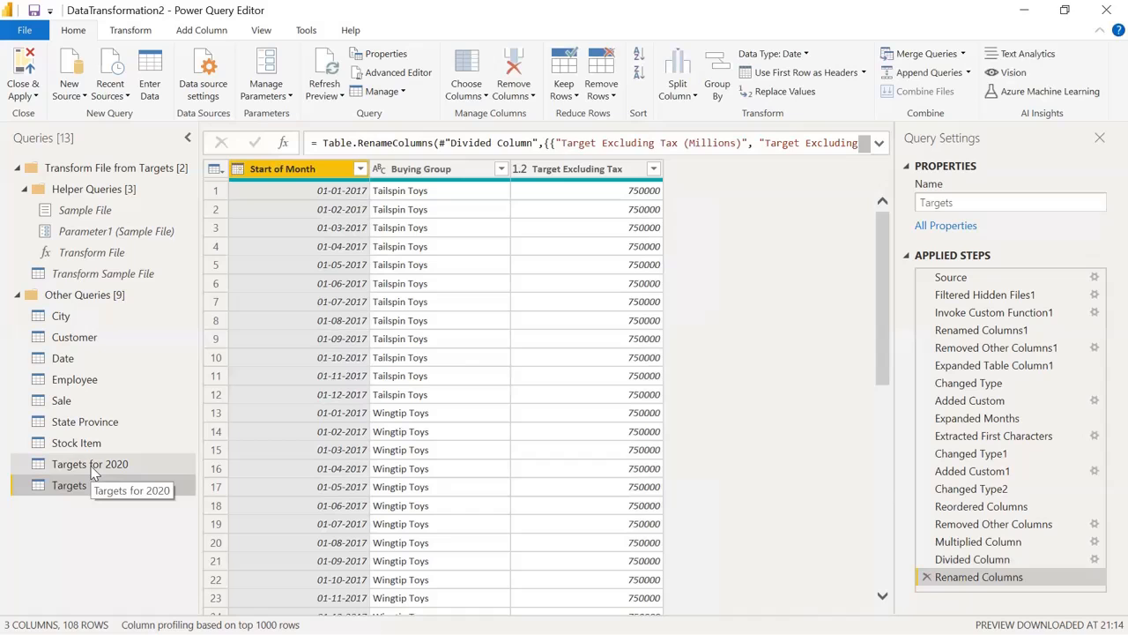
drag(884, 295, 881, 222)
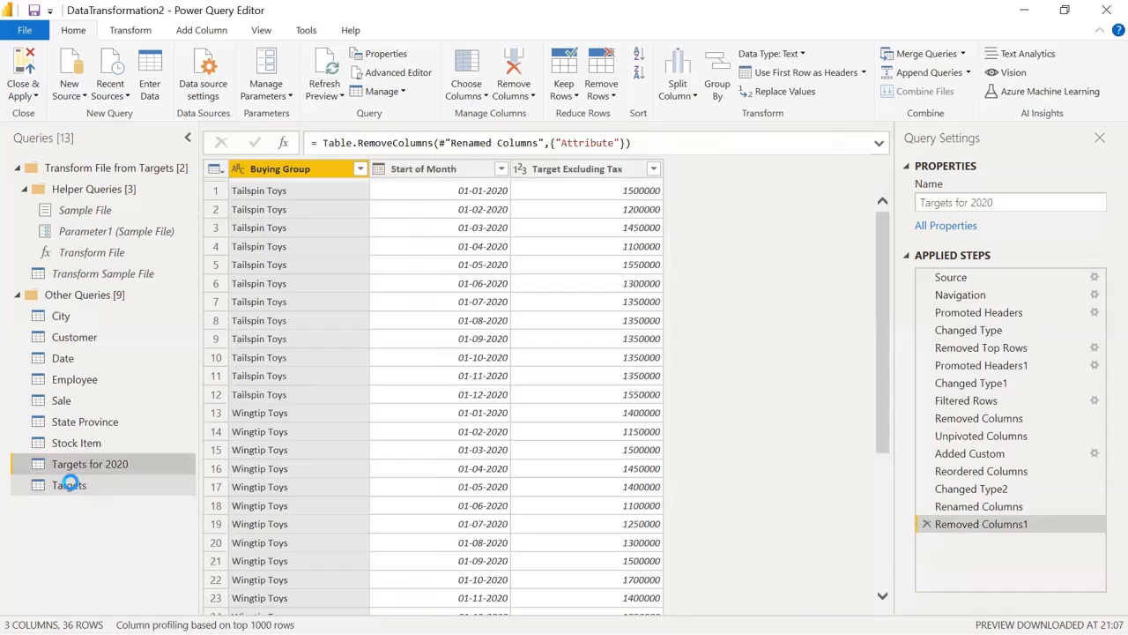
- Append the Targets for 2020 table to the existing Targets query with the two-table option
click(71, 485)
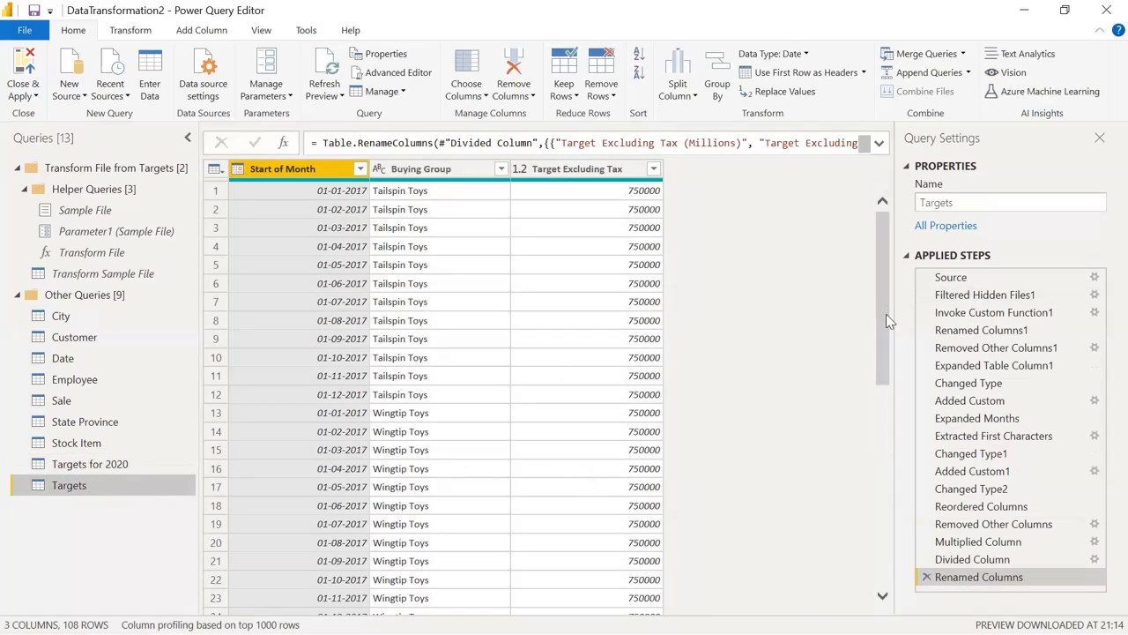
drag(888, 321, 902, 584)
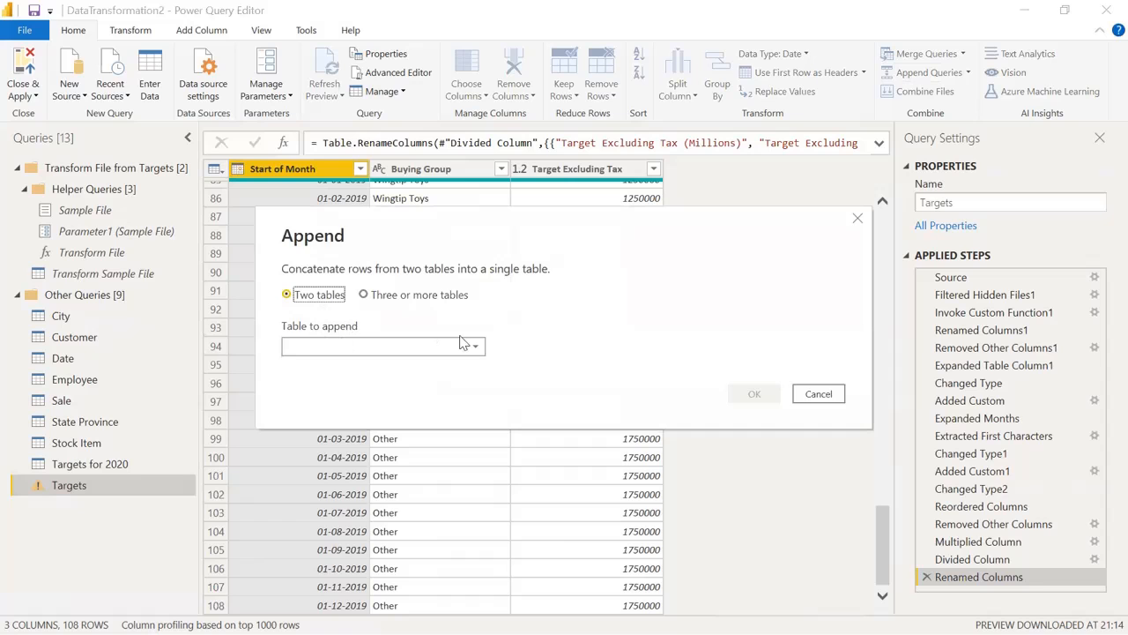
click(461, 343)
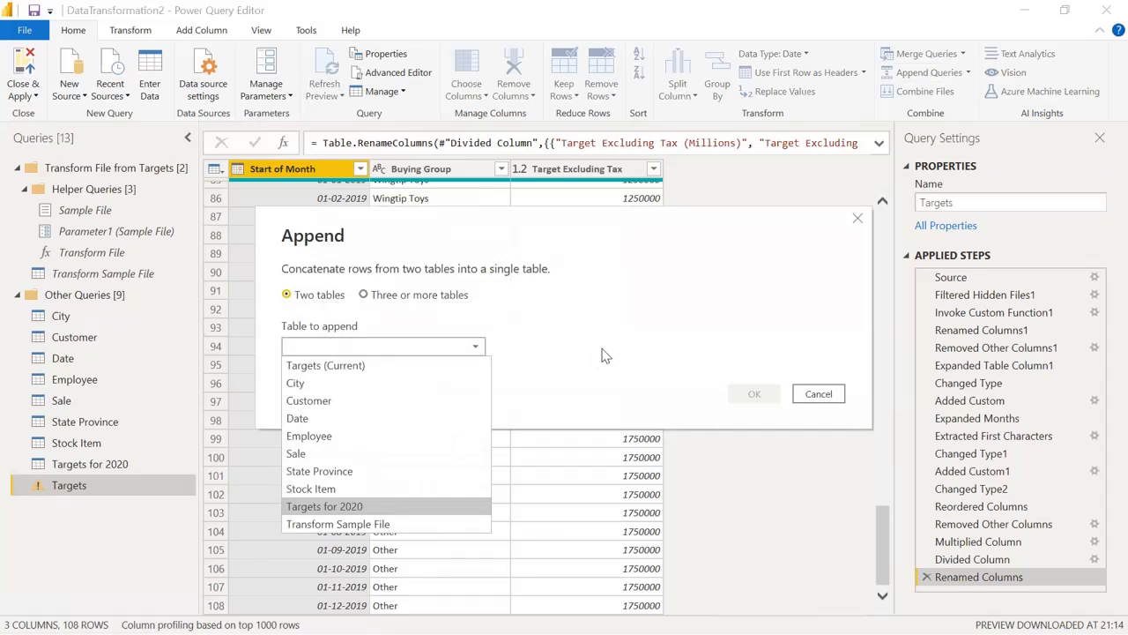
click(752, 397)
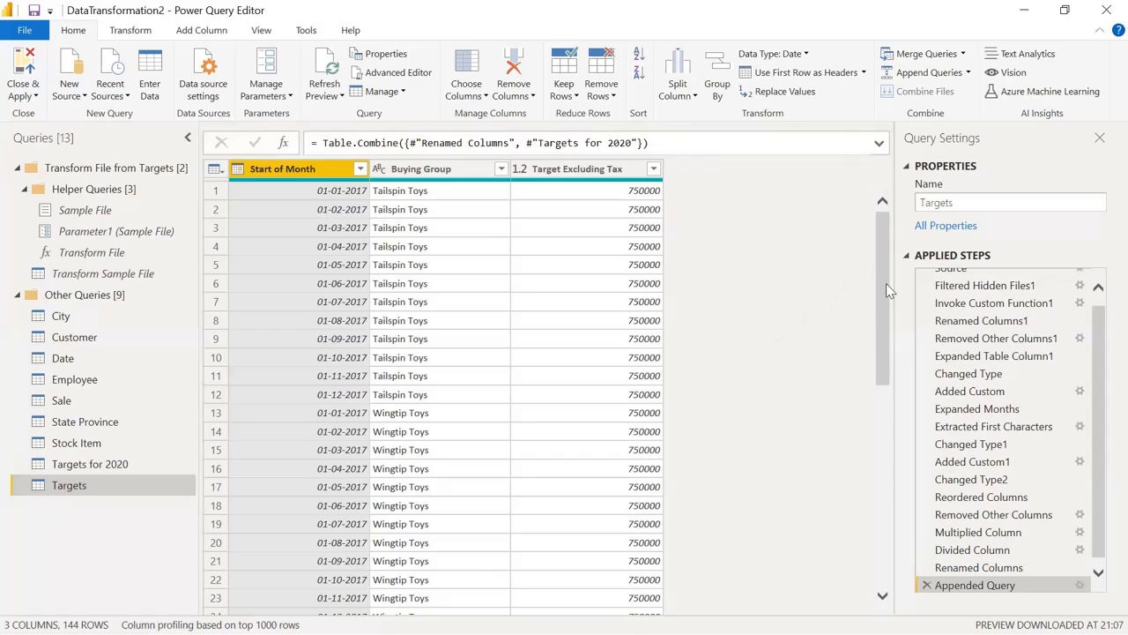
- Check the combined rows of the Targets query from start to end against the Targets for 2020 query
drag(885, 283, 886, 588)
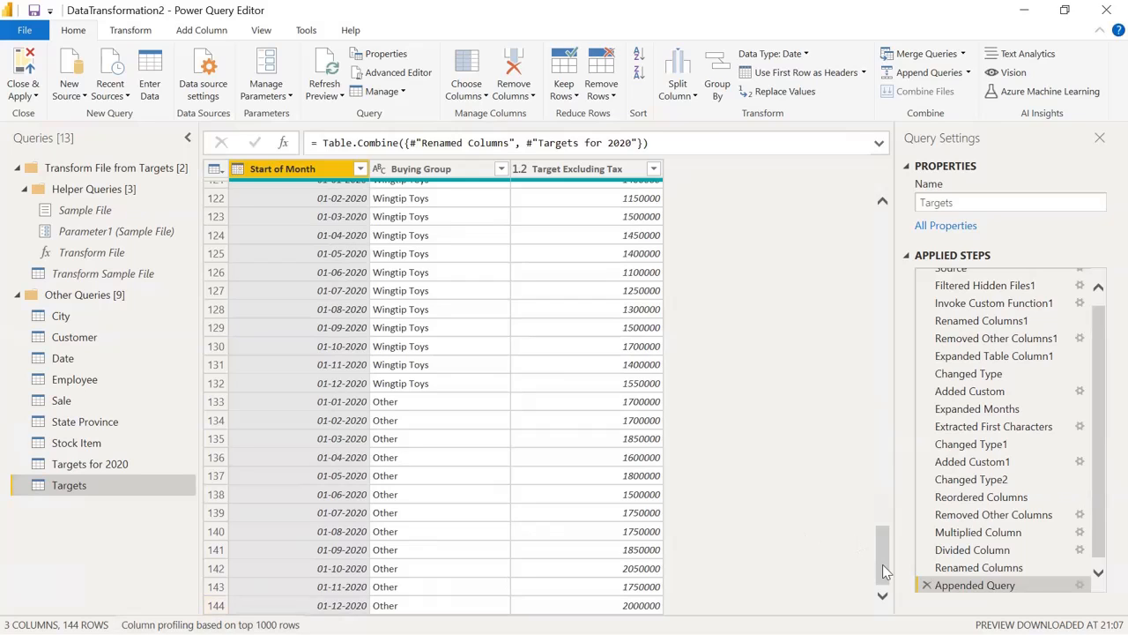
drag(886, 572, 884, 227)
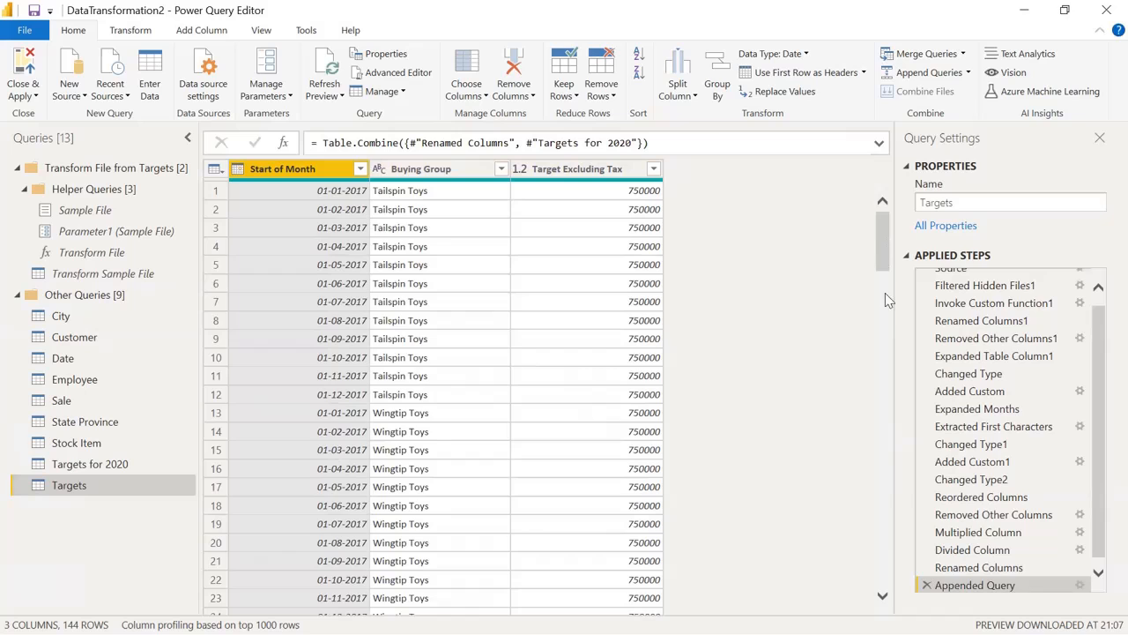
drag(885, 294, 890, 593)
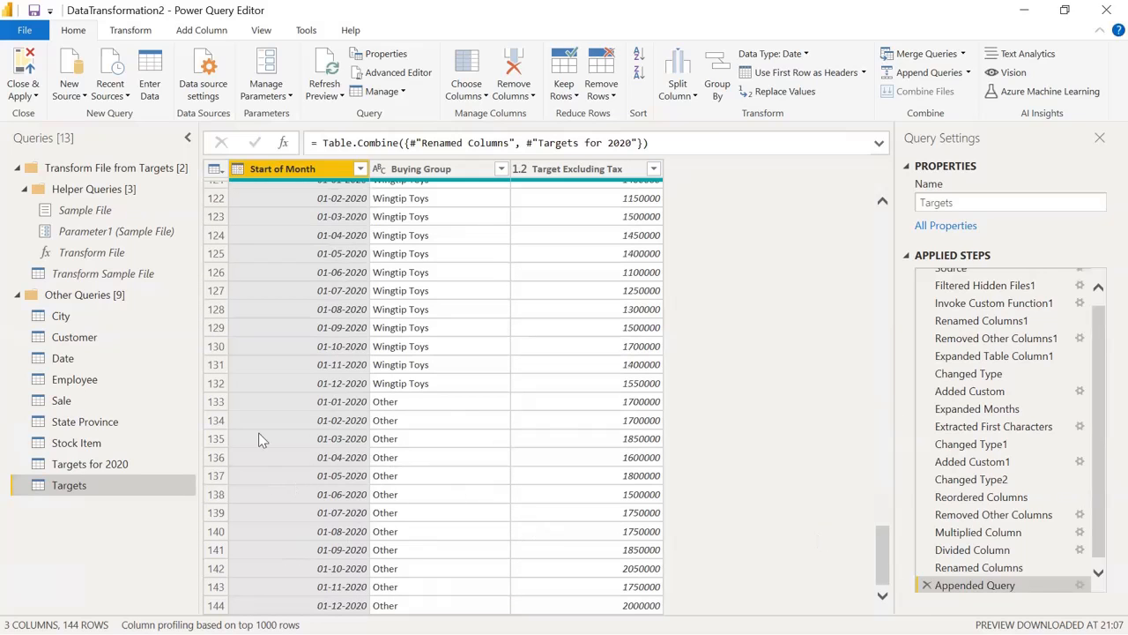
click(91, 468)
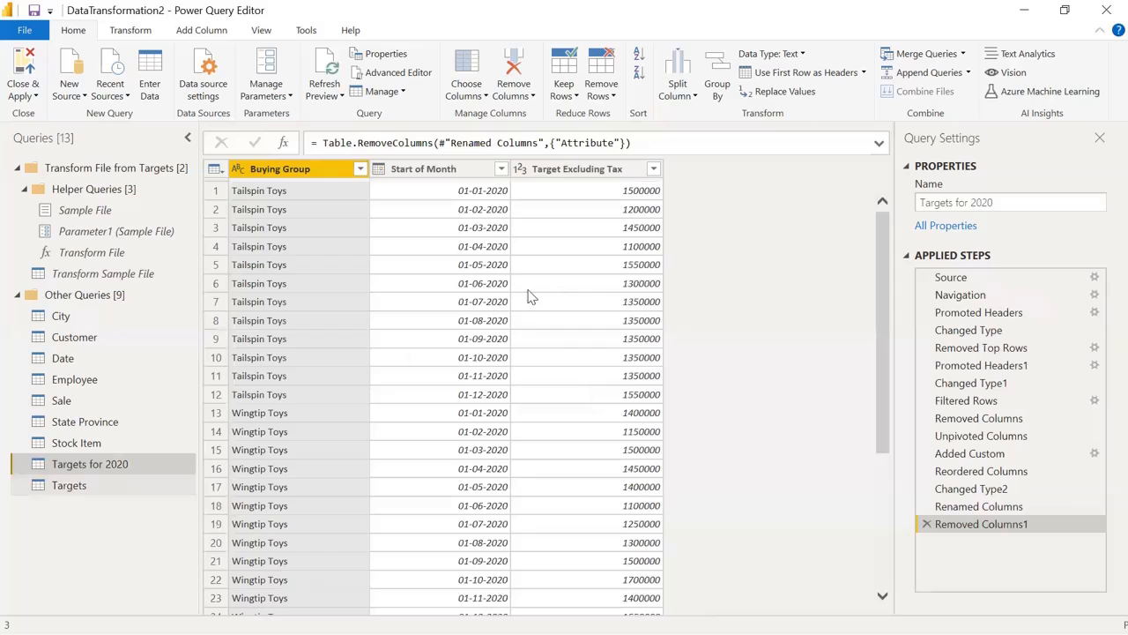
click(79, 486)
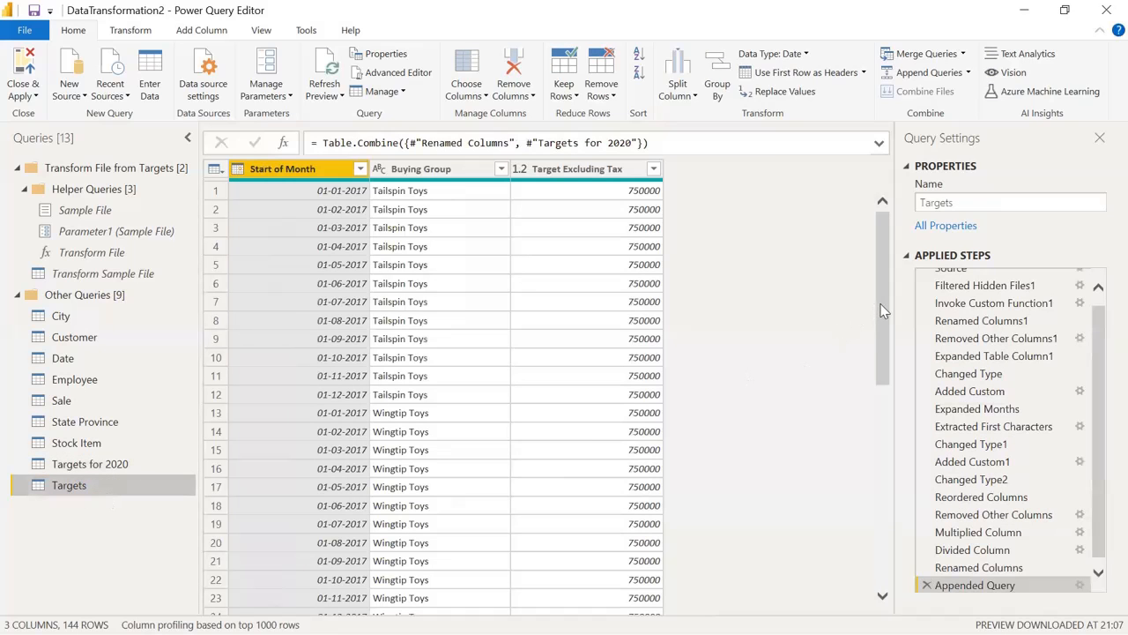
drag(884, 310, 879, 245)
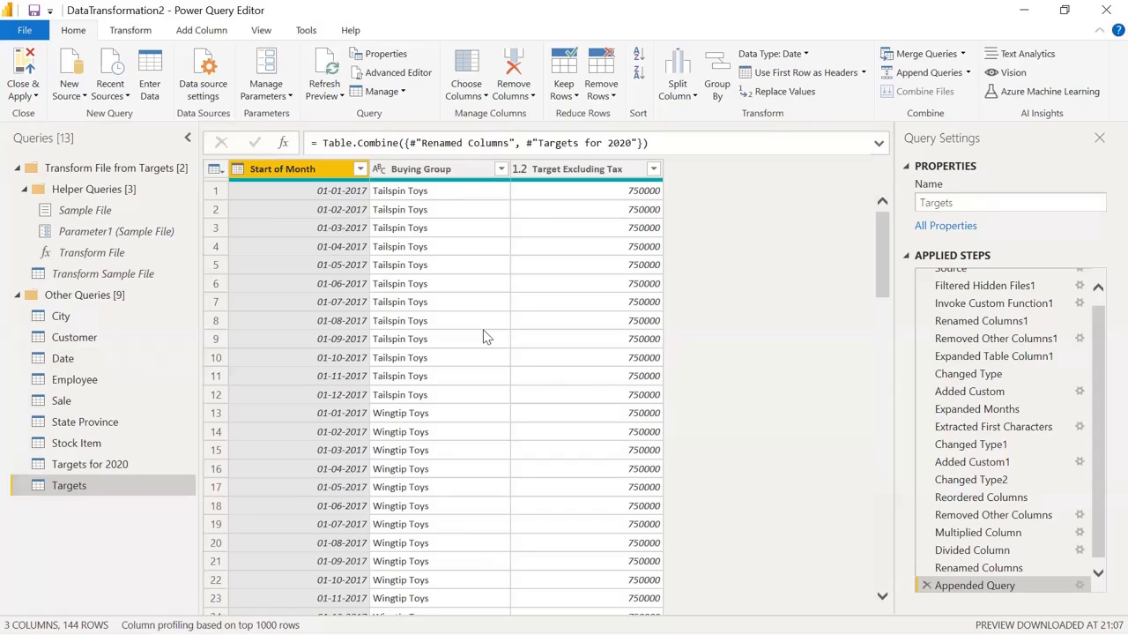
- Compare the City and State Province queries and examine their State Province Key columns
click(70, 320)
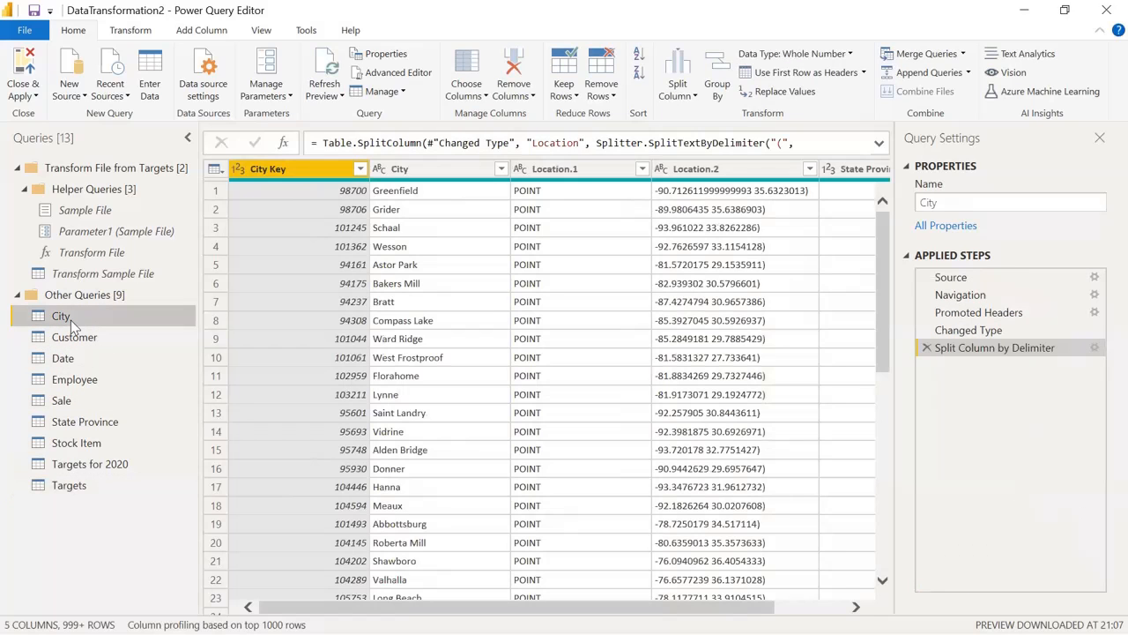
click(79, 423)
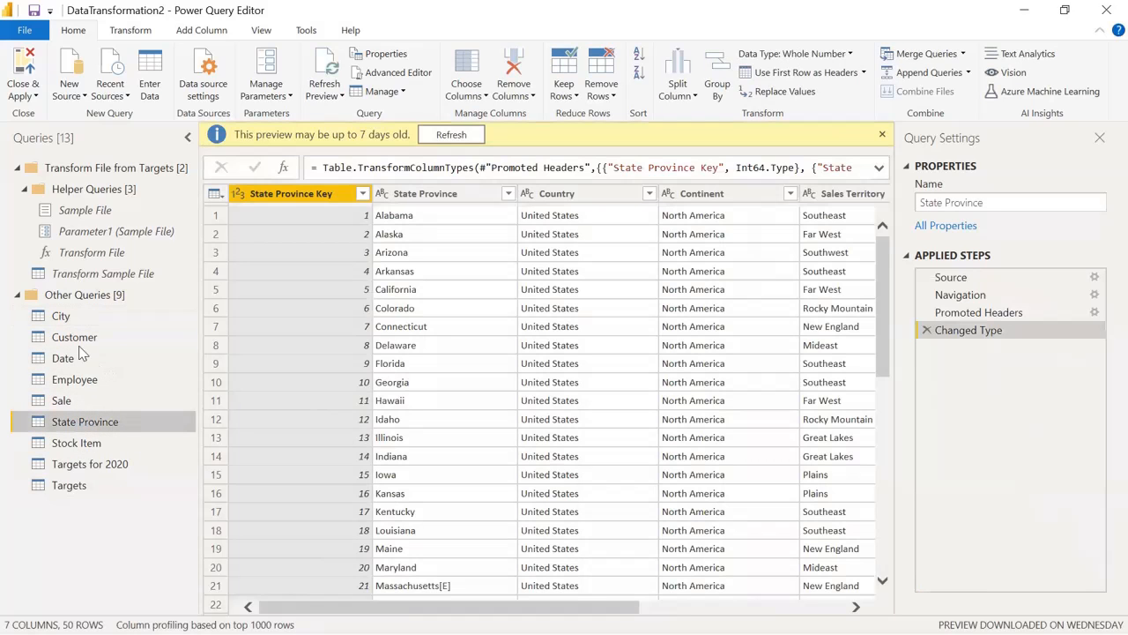
click(64, 317)
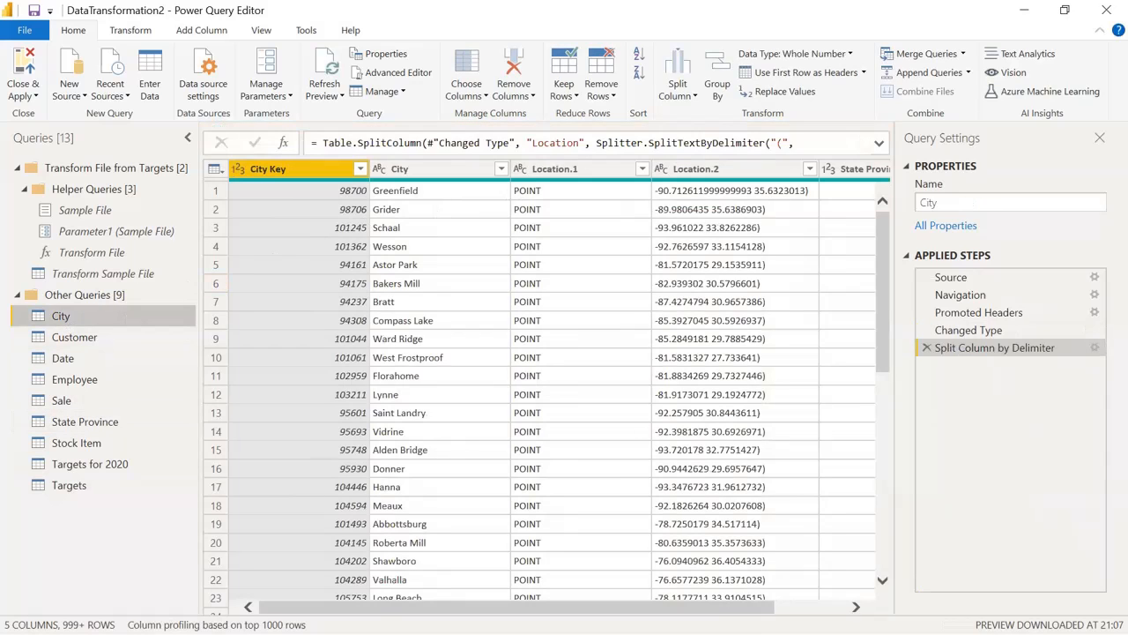
drag(748, 608, 822, 607)
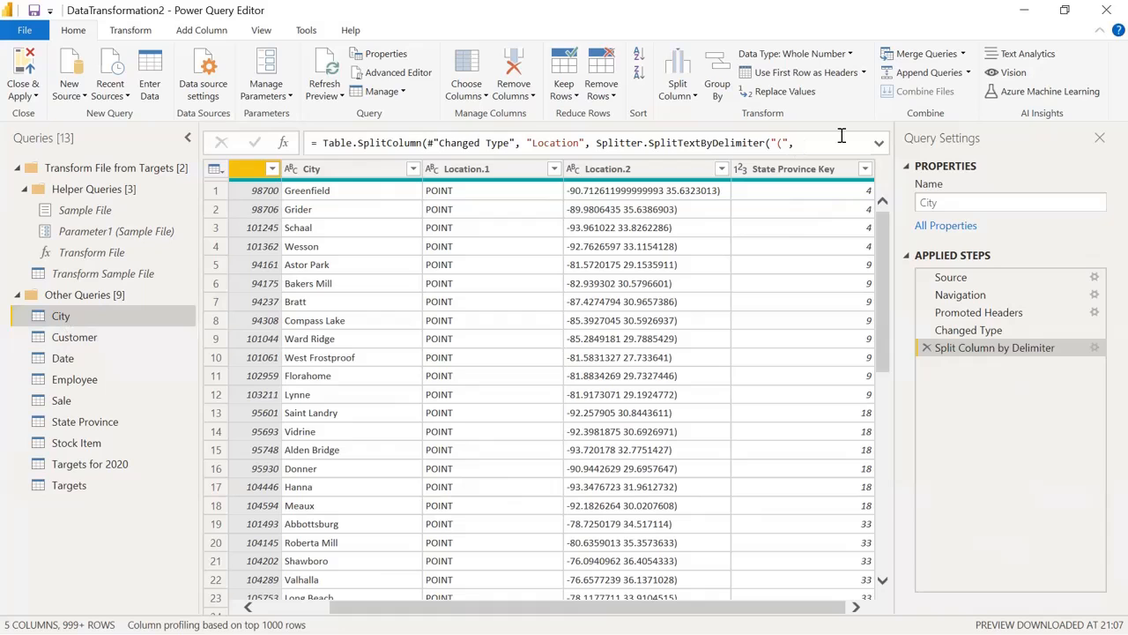
- Merge the State Province query into the City query, matching both State Province Key columns with a Left Outer join
click(88, 422)
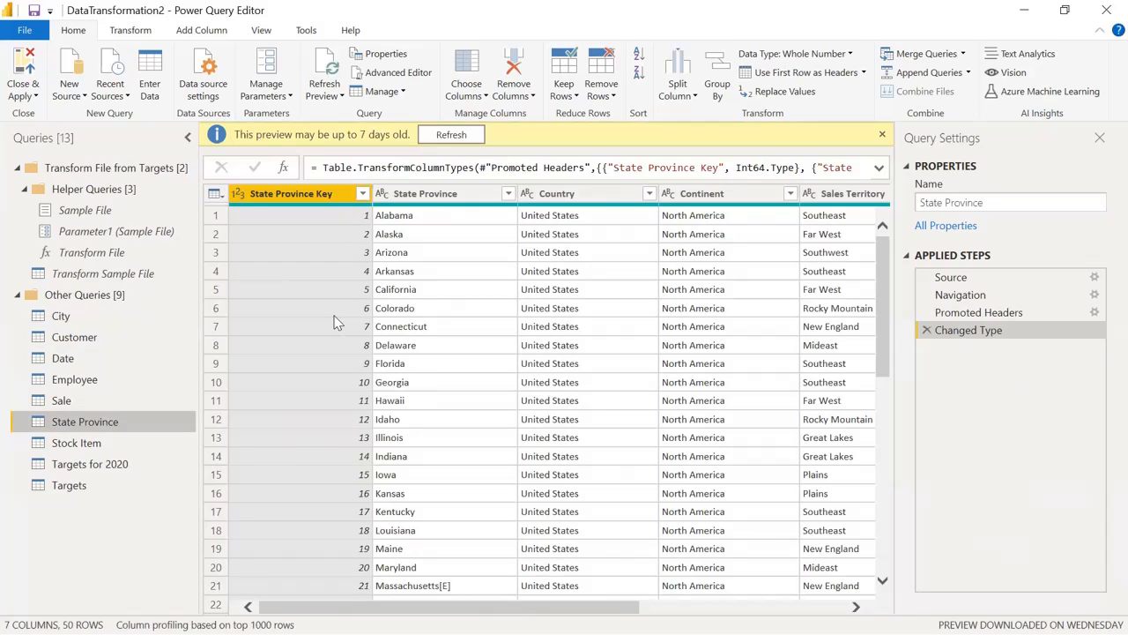
click(68, 318)
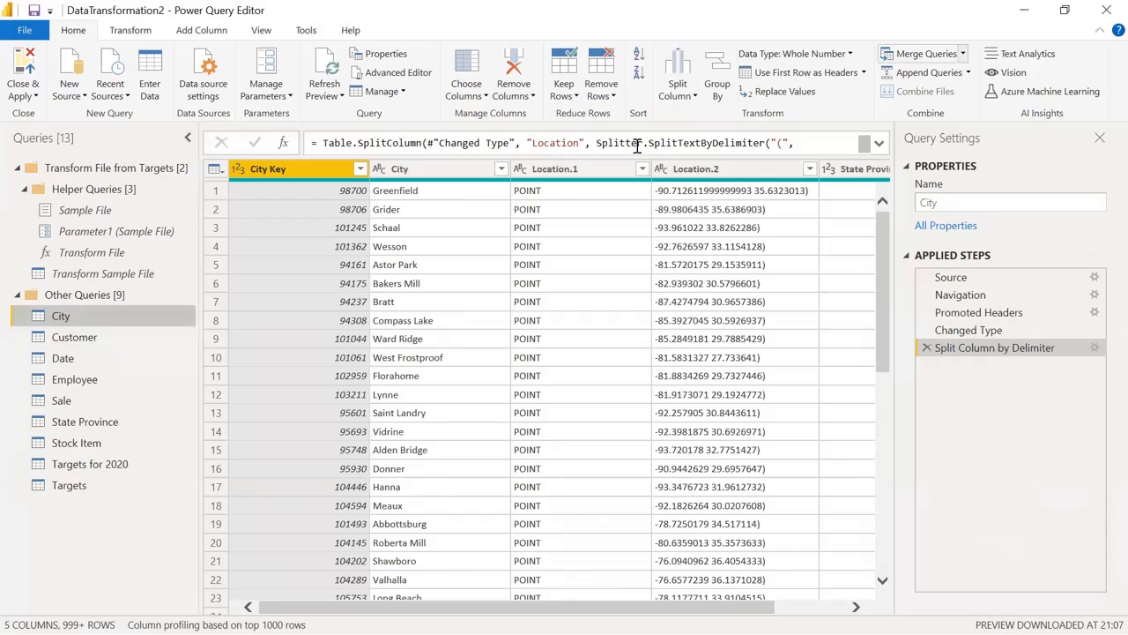
click(963, 53)
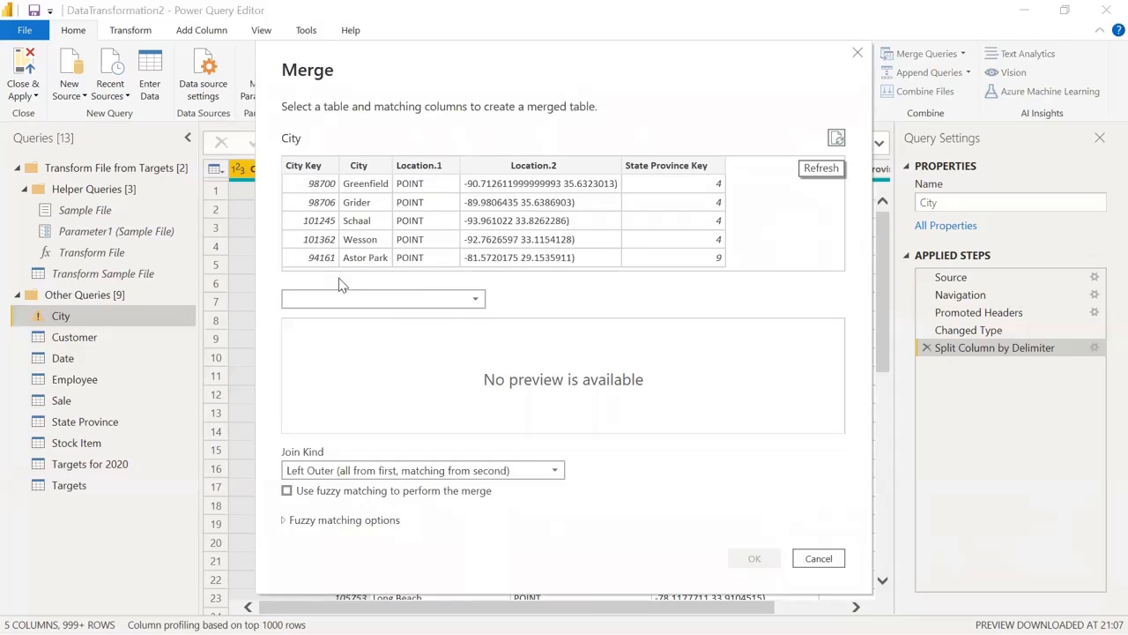
click(470, 300)
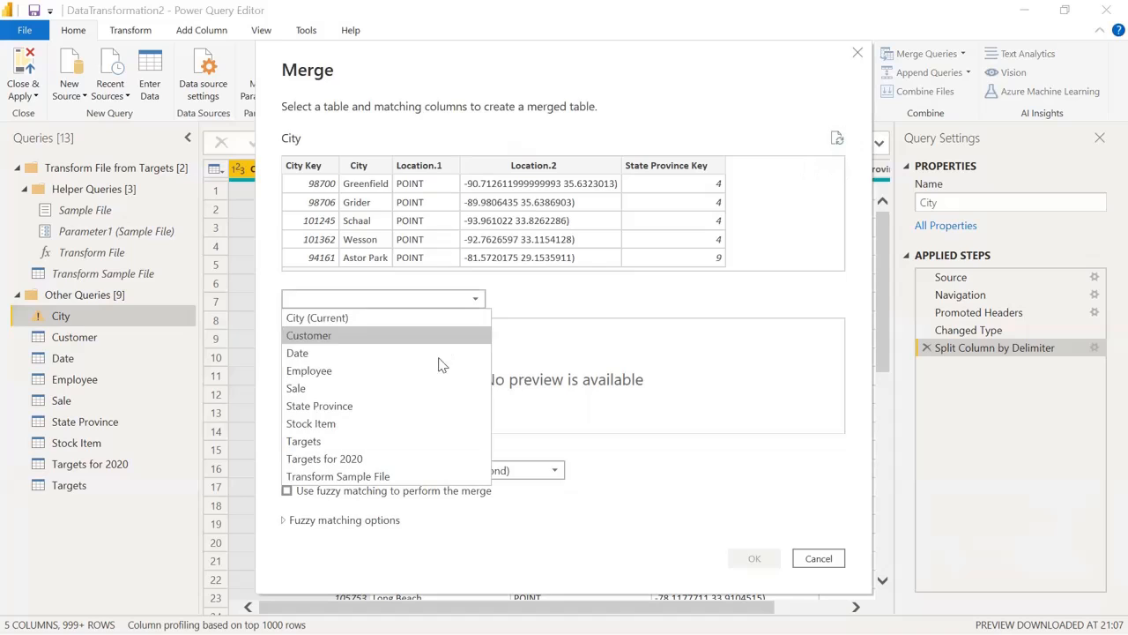
click(429, 412)
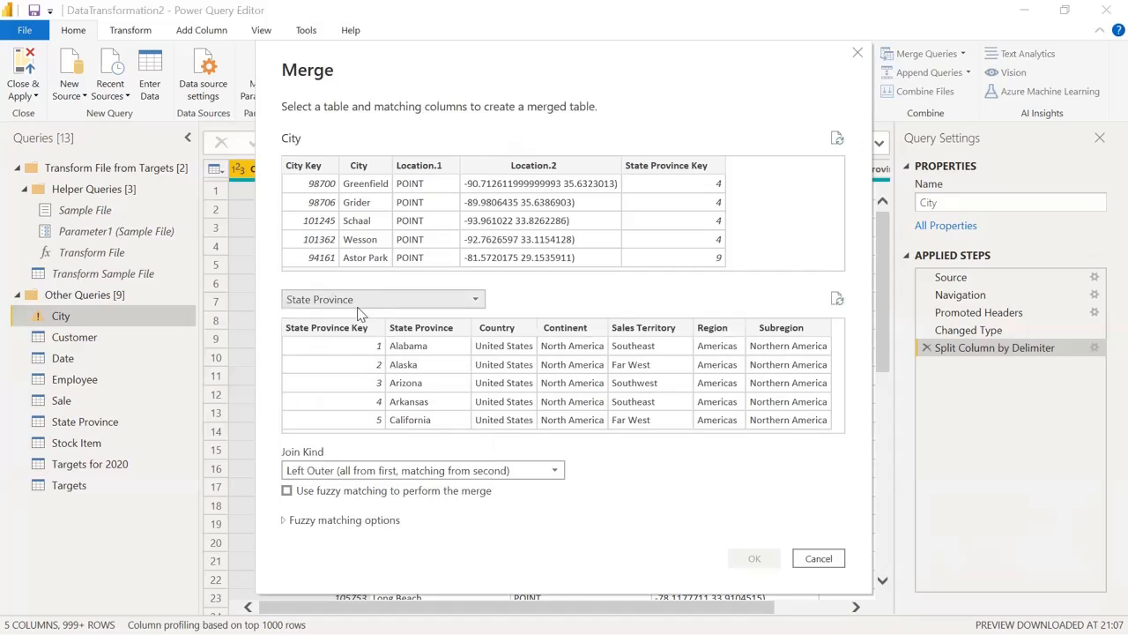
click(675, 168)
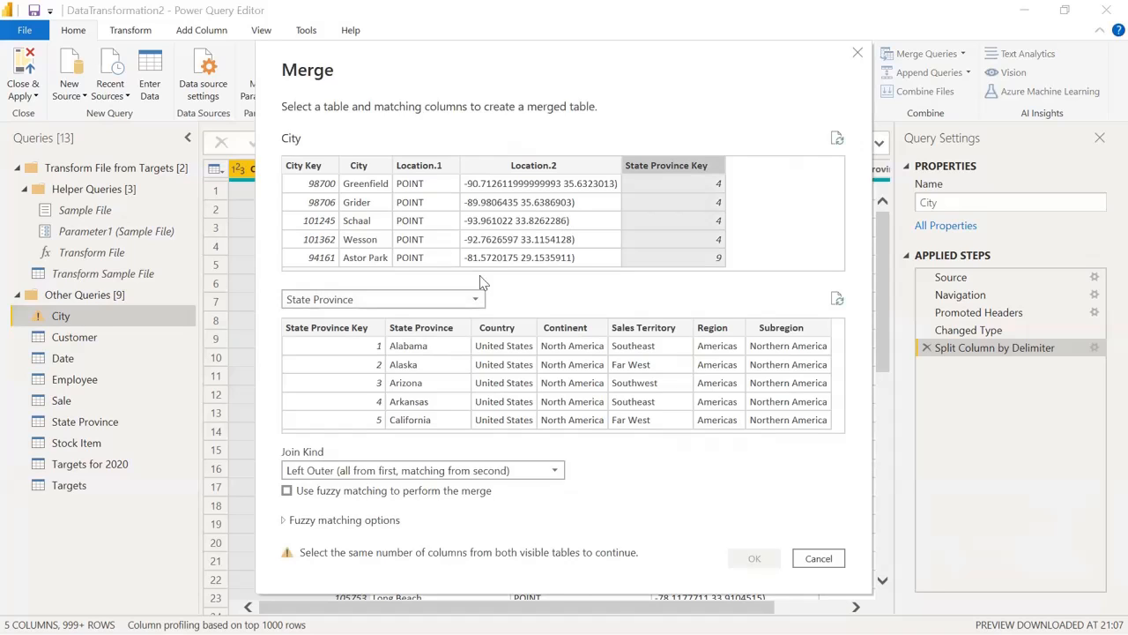
click(348, 332)
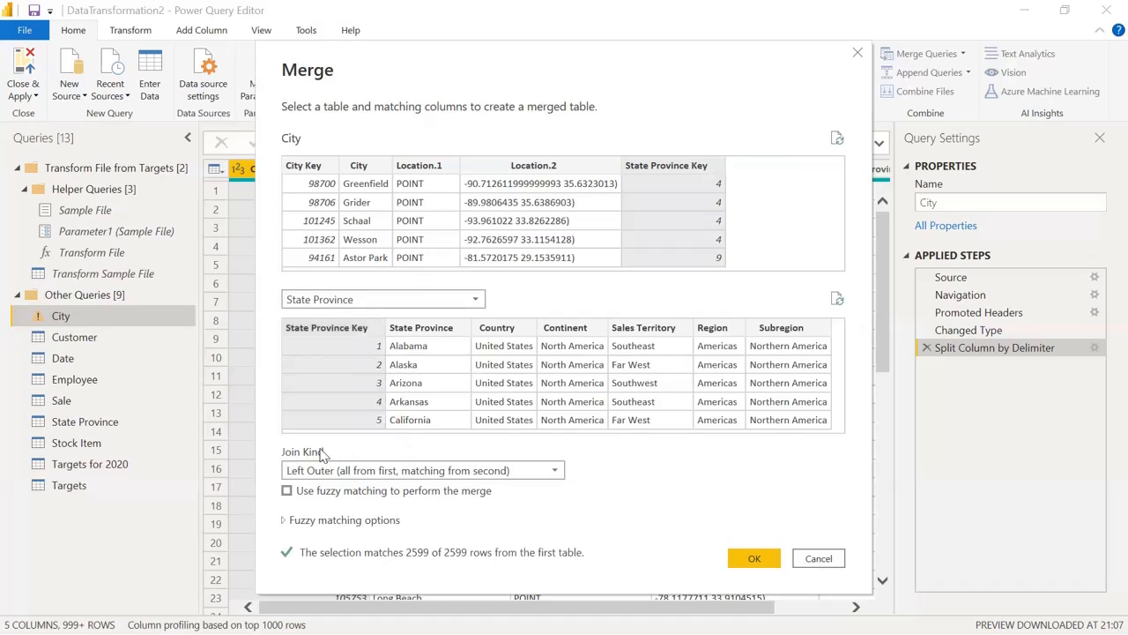
click(557, 474)
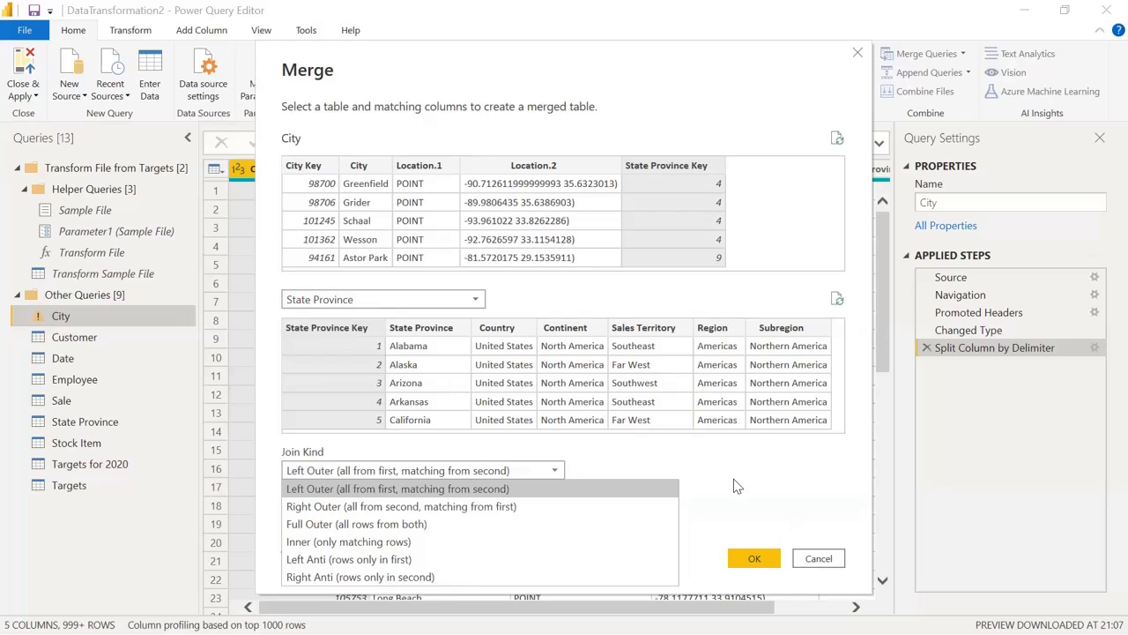
click(446, 388)
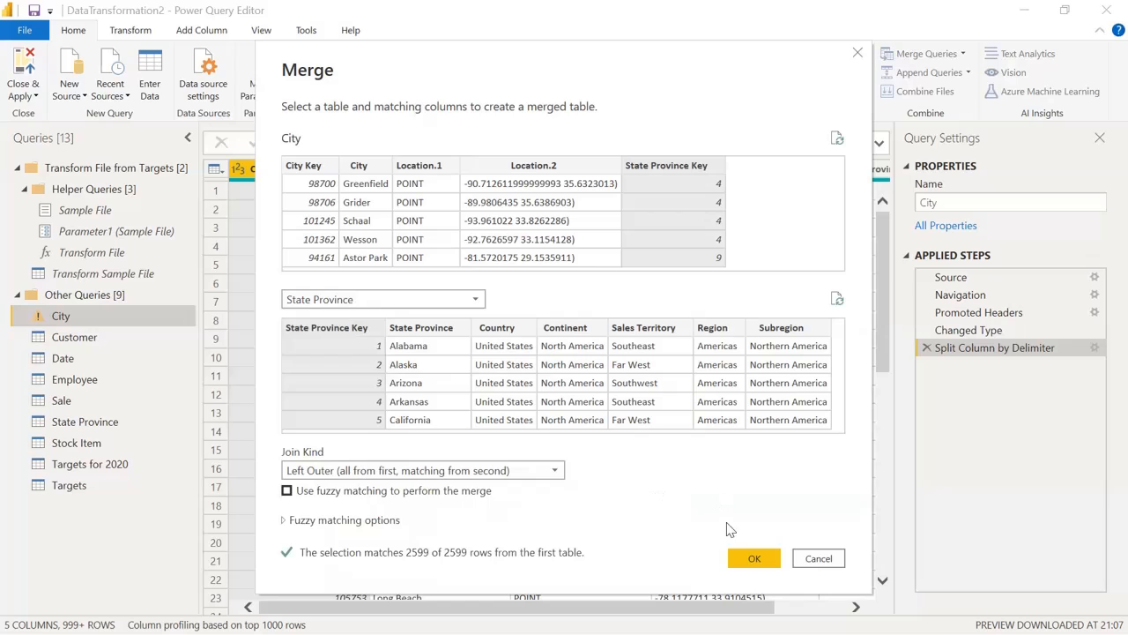
click(754, 558)
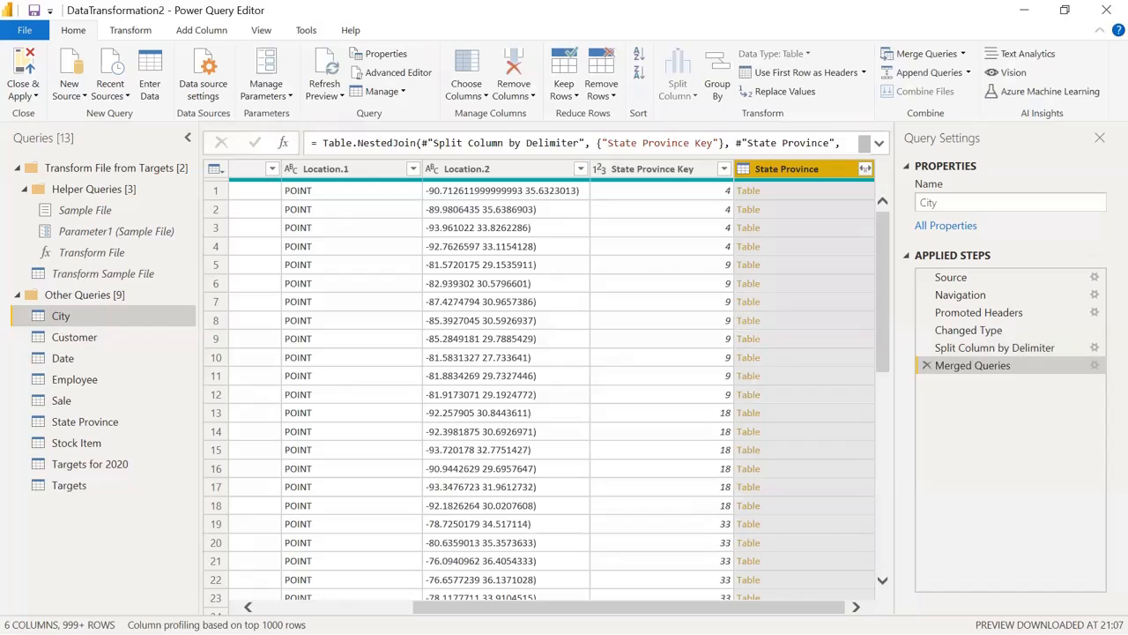
- Compare the columns of the State Province query with the nested State Province column in the merged City query
scroll(546, 387, left, 3)
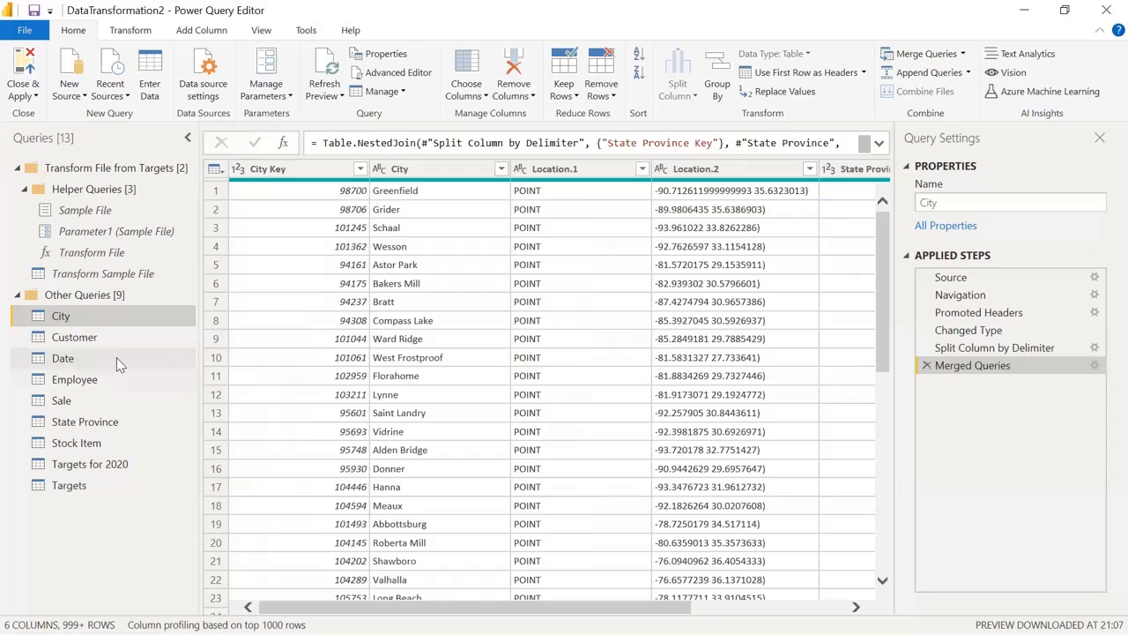
click(80, 422)
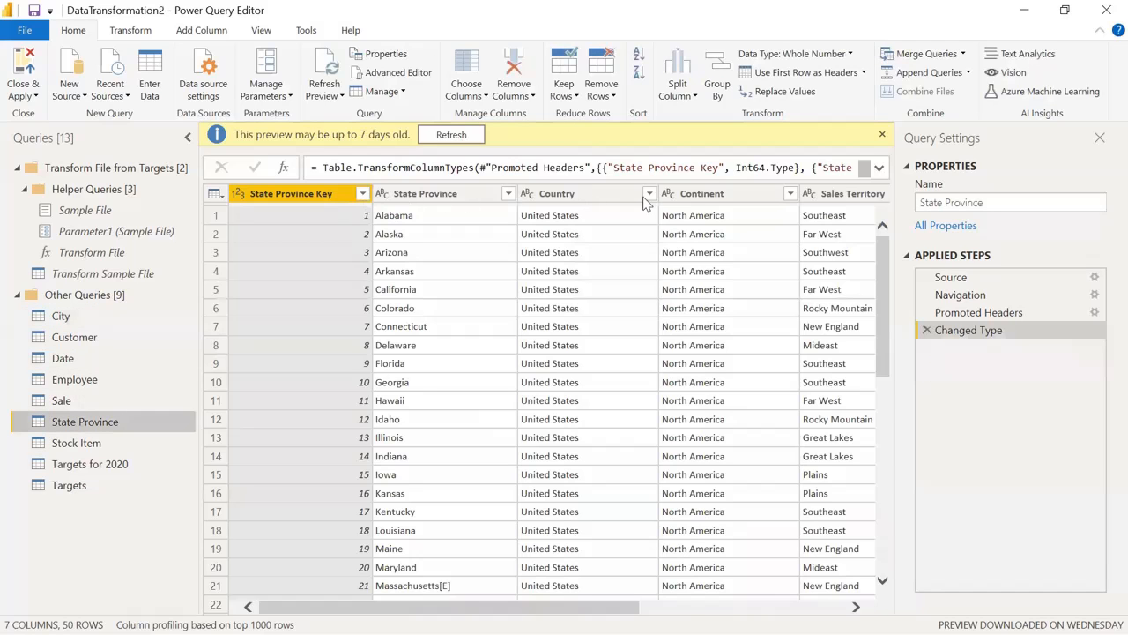
drag(592, 607, 797, 608)
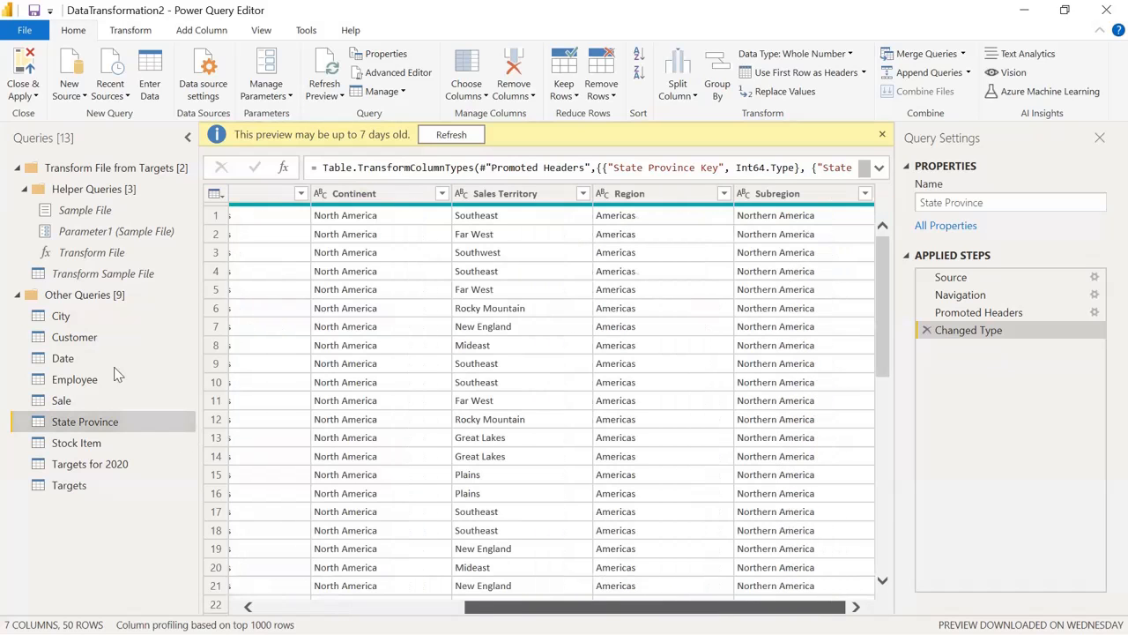
click(88, 323)
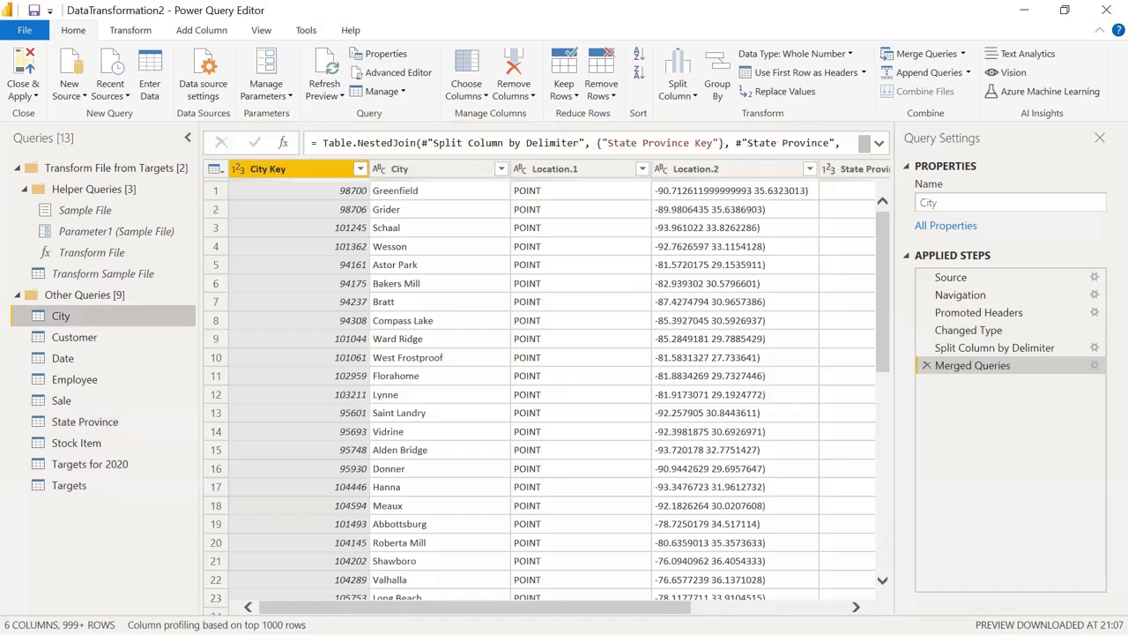
click(856, 607)
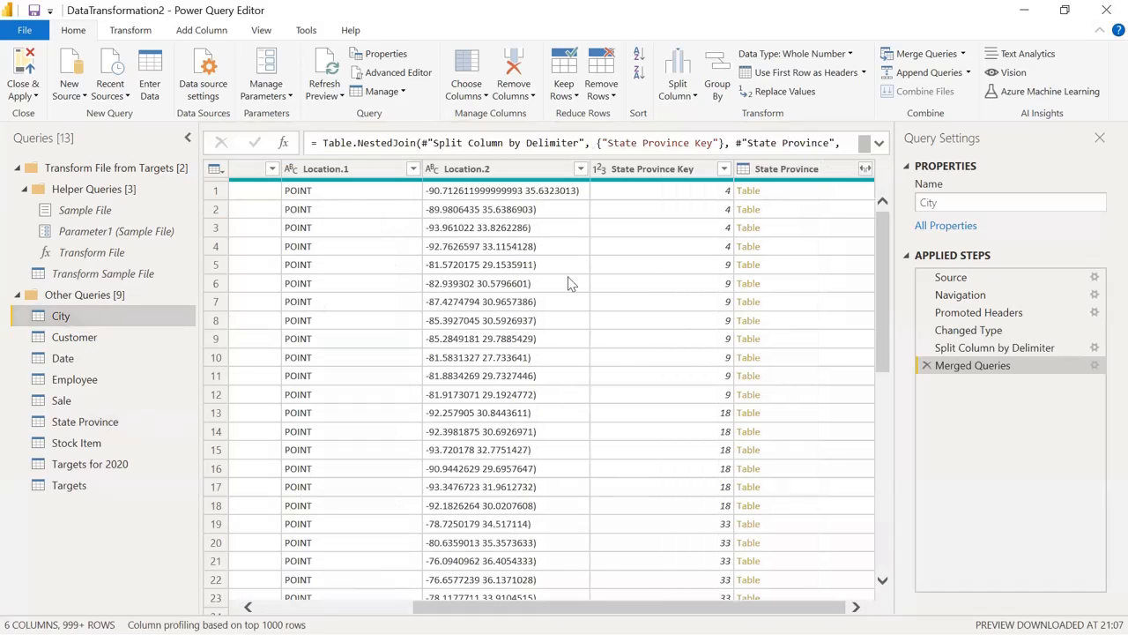
drag(885, 226, 875, 172)
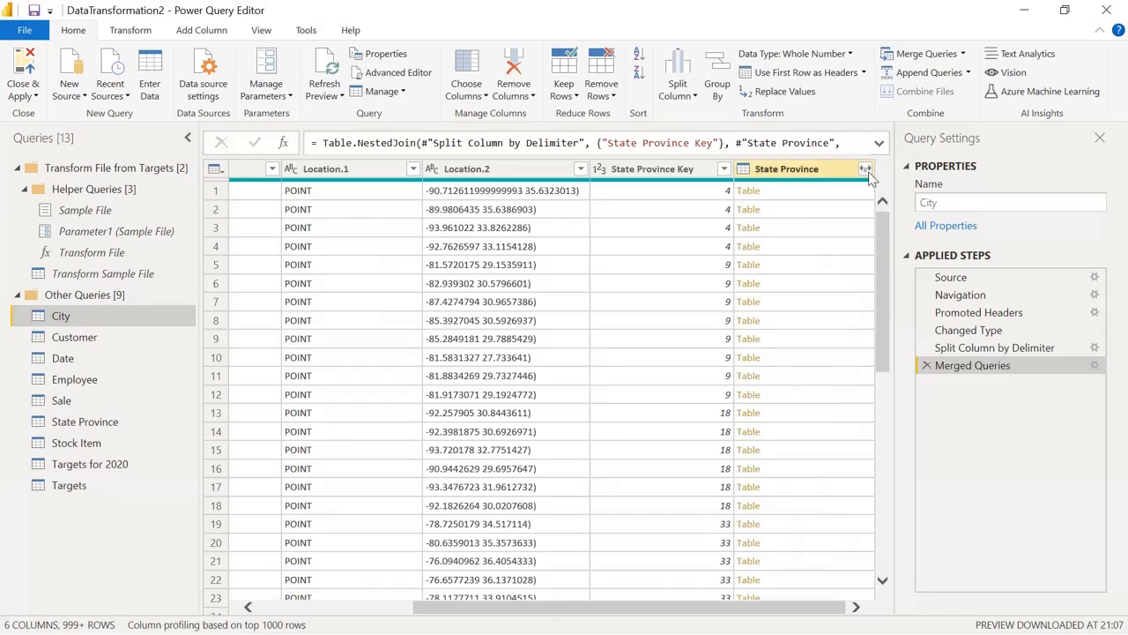
- Expand the nested State Province column to only State Province Key and Sales Territory, without the original column name as prefix
click(866, 170)
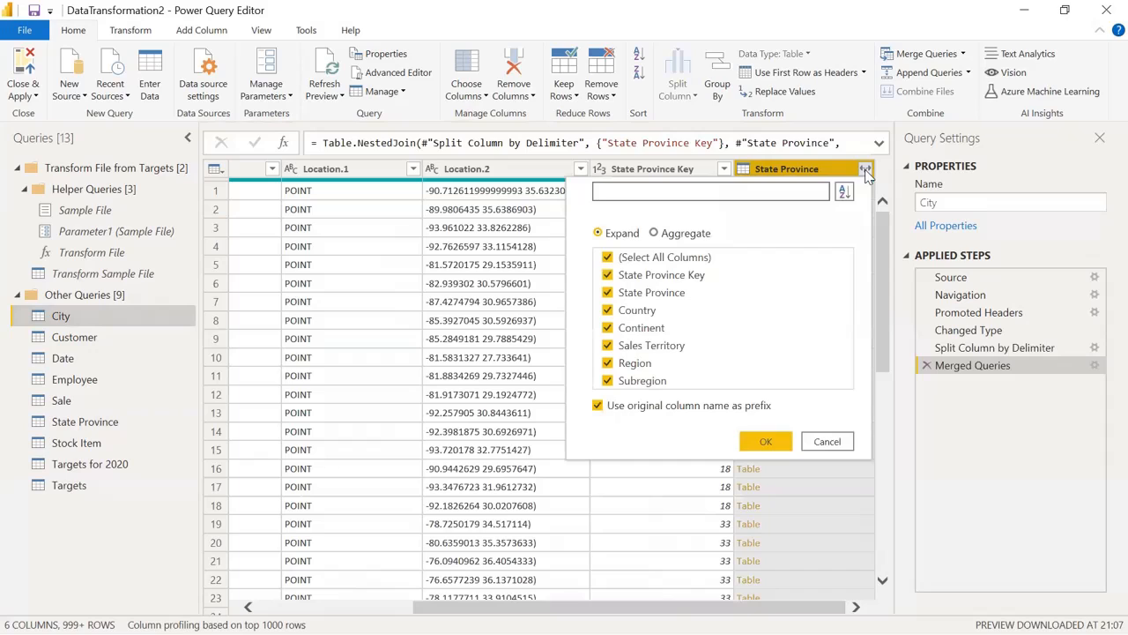
click(654, 233)
click(599, 234)
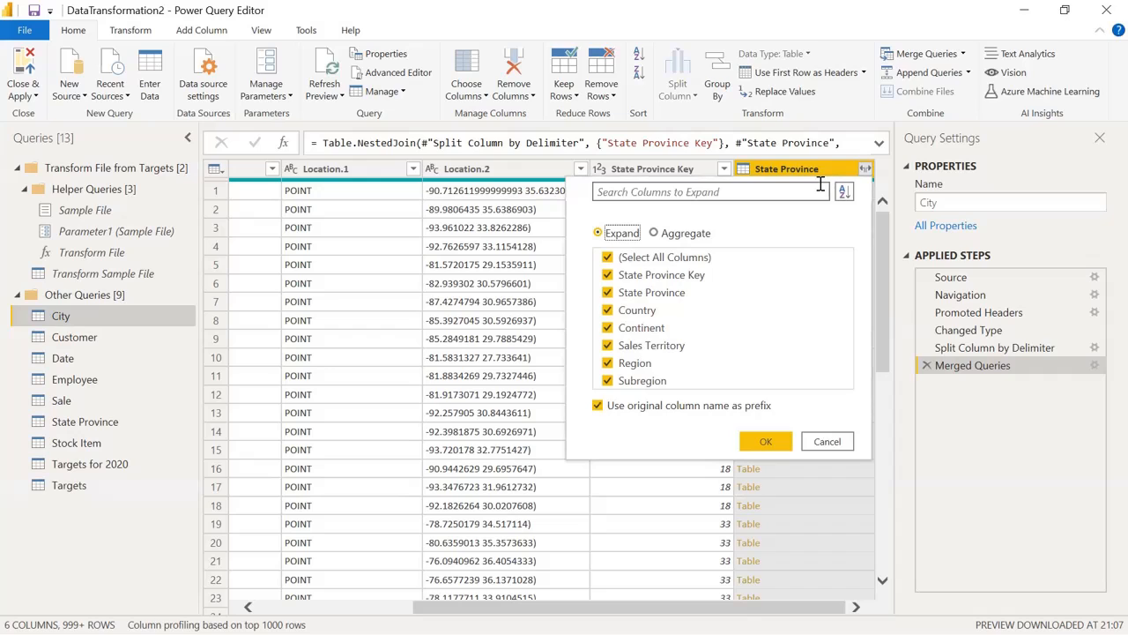
click(682, 234)
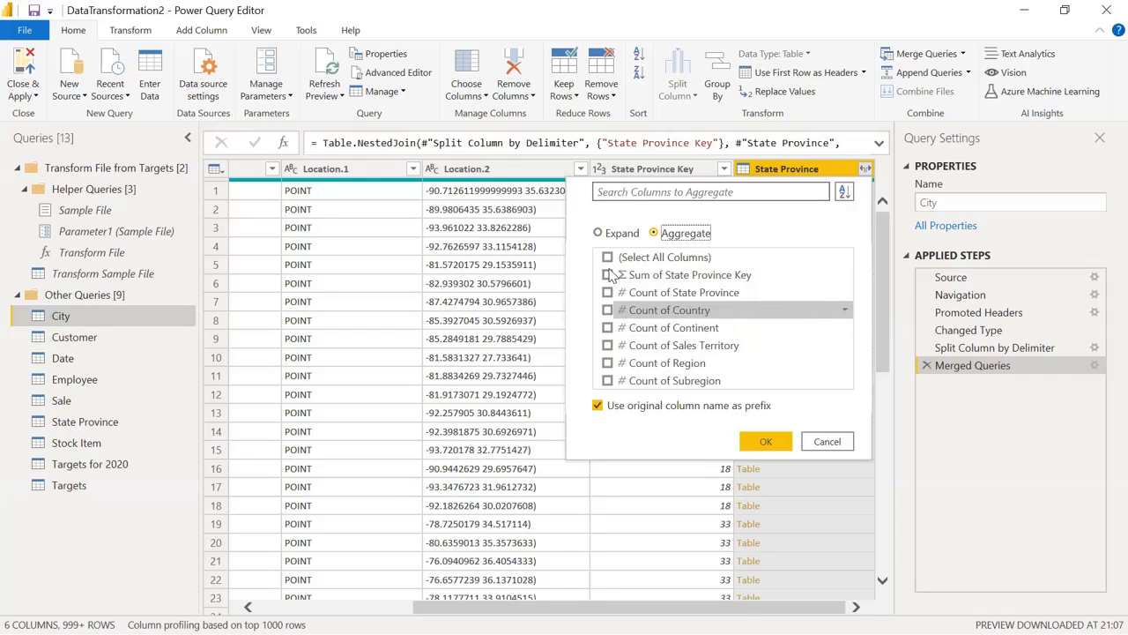
click(598, 233)
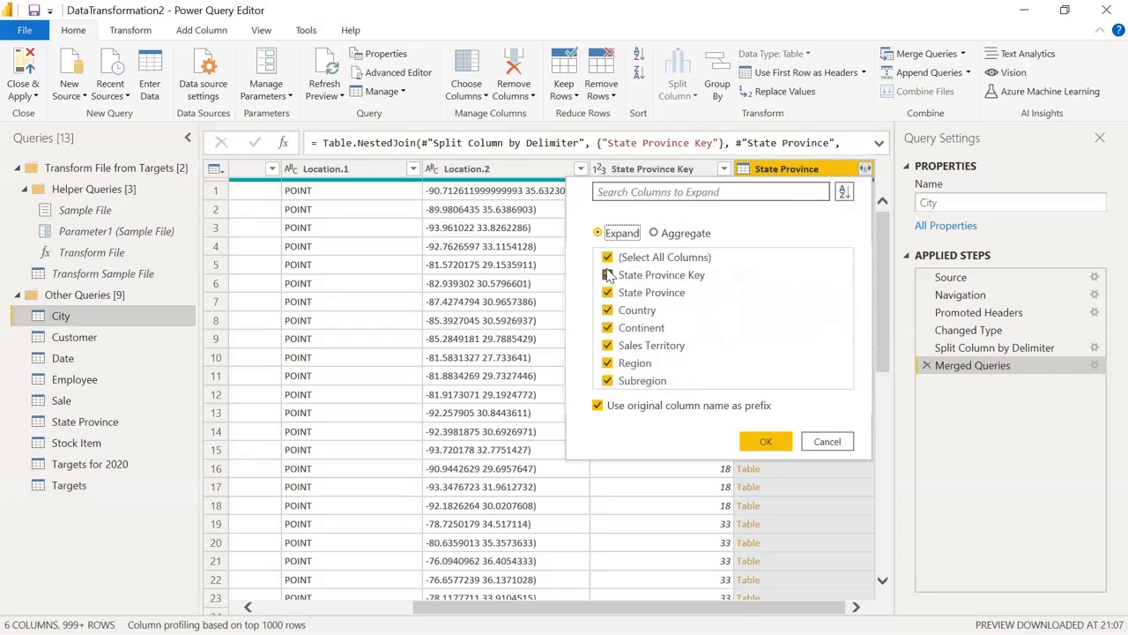
click(608, 258)
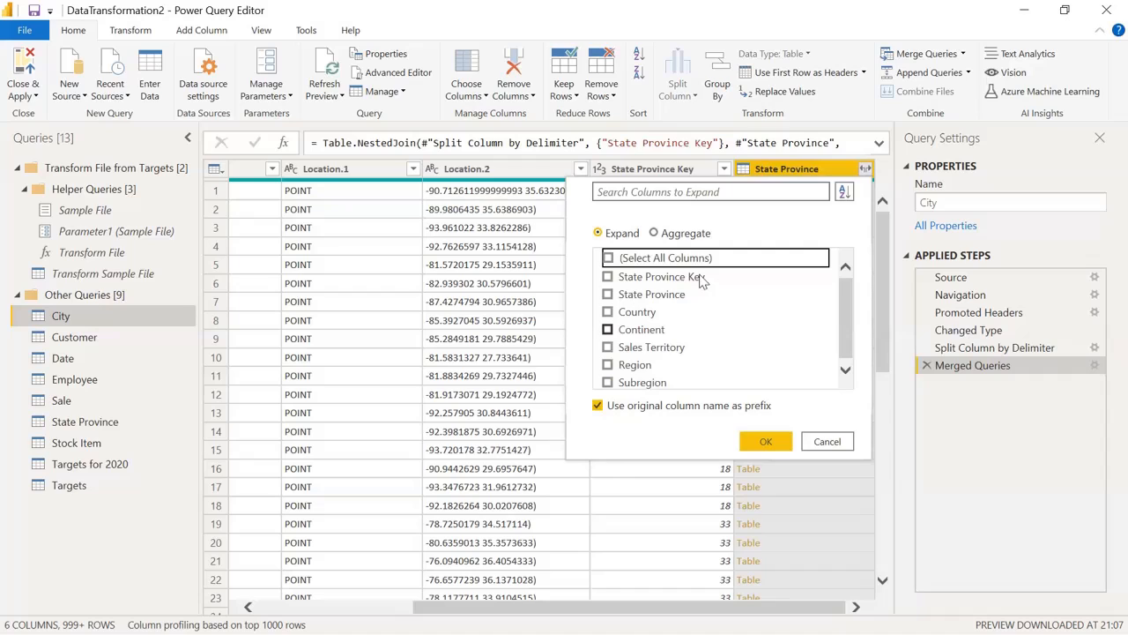
click(702, 278)
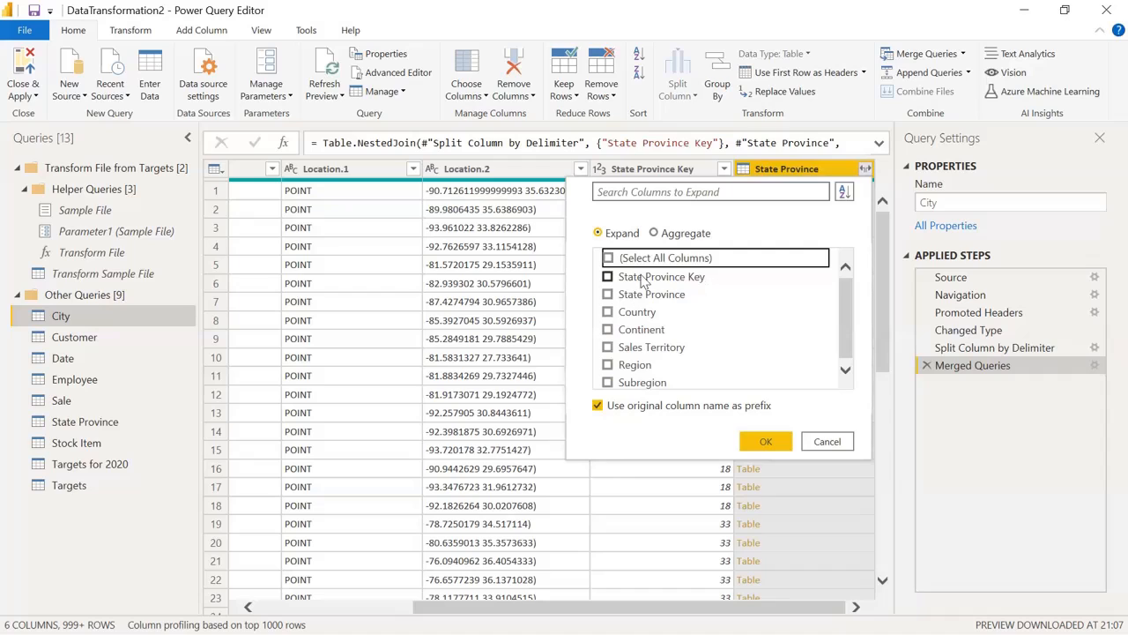
click(638, 352)
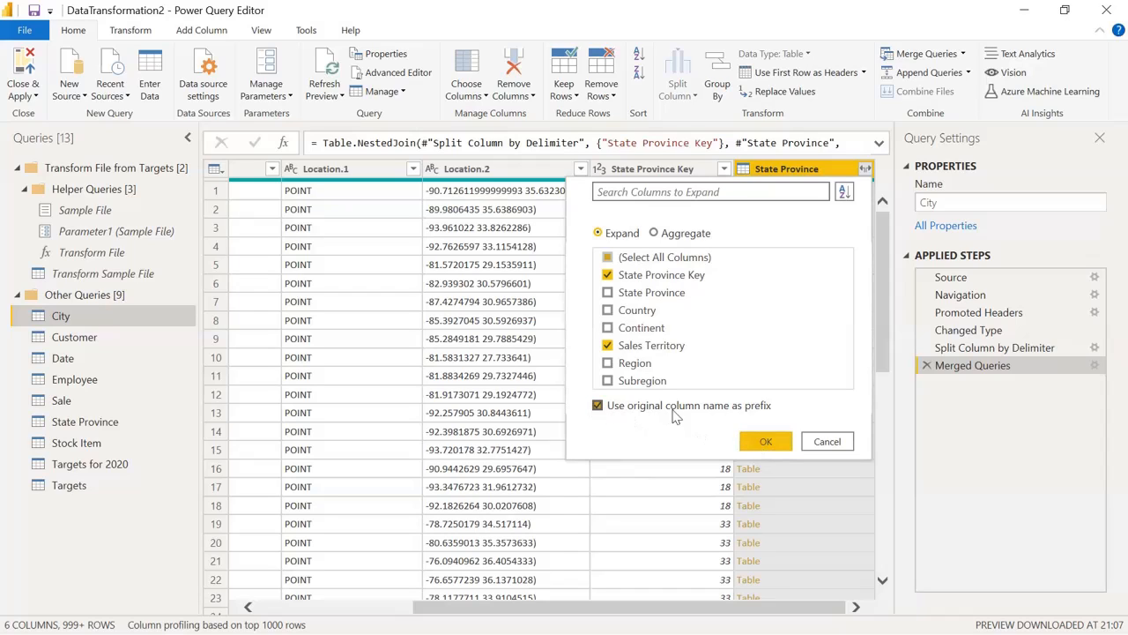
click(598, 406)
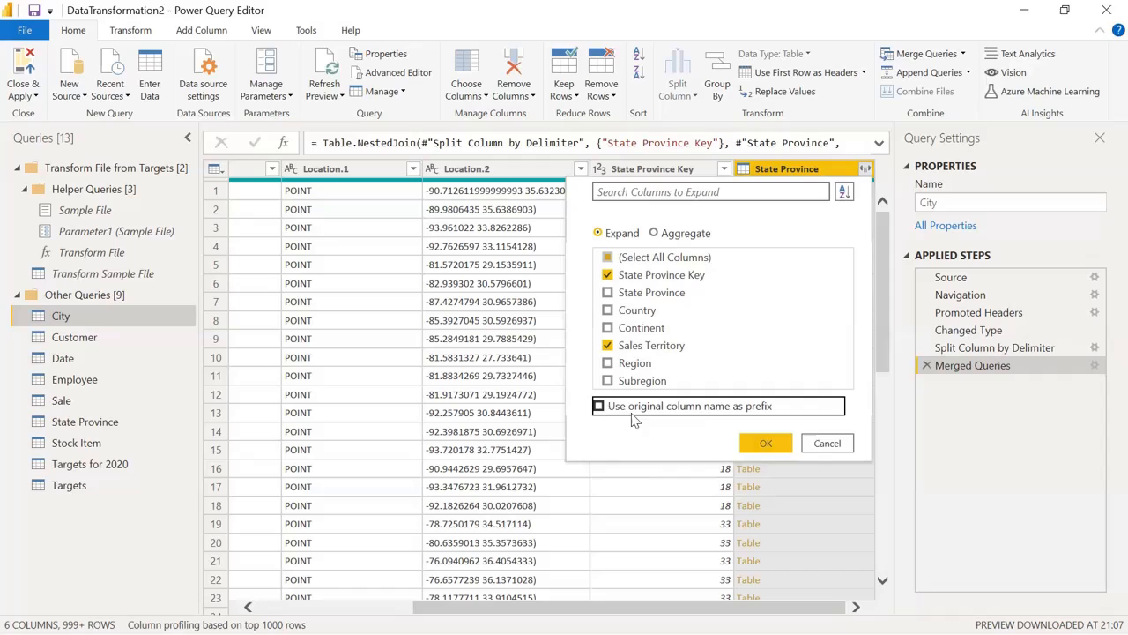
click(763, 443)
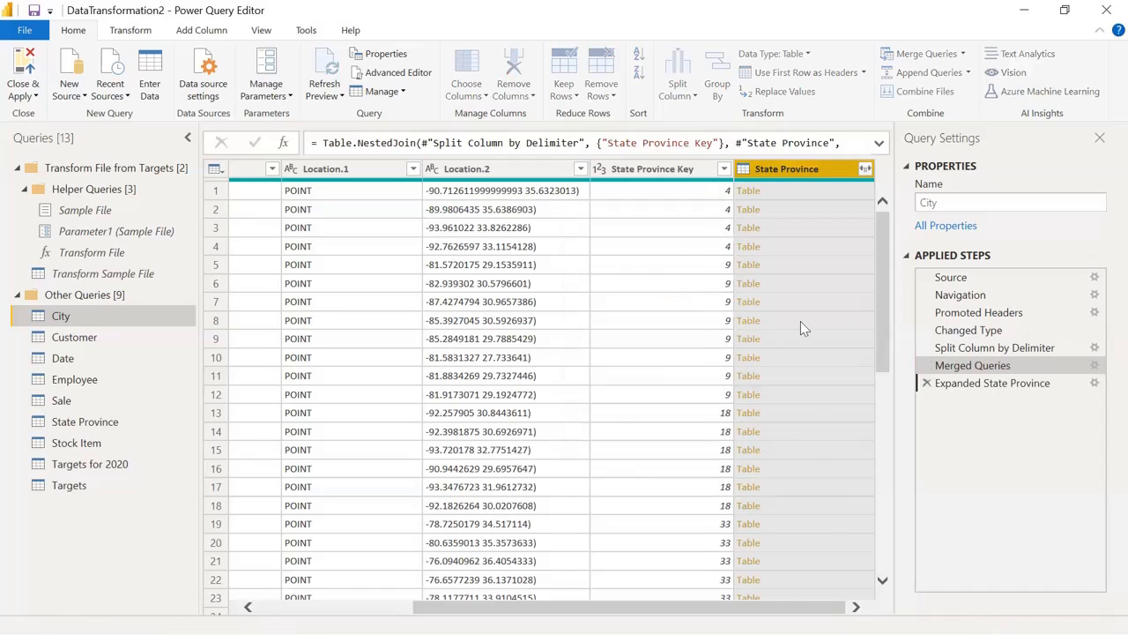
- Remove the original State Province Key column from the City query
drag(699, 602, 910, 605)
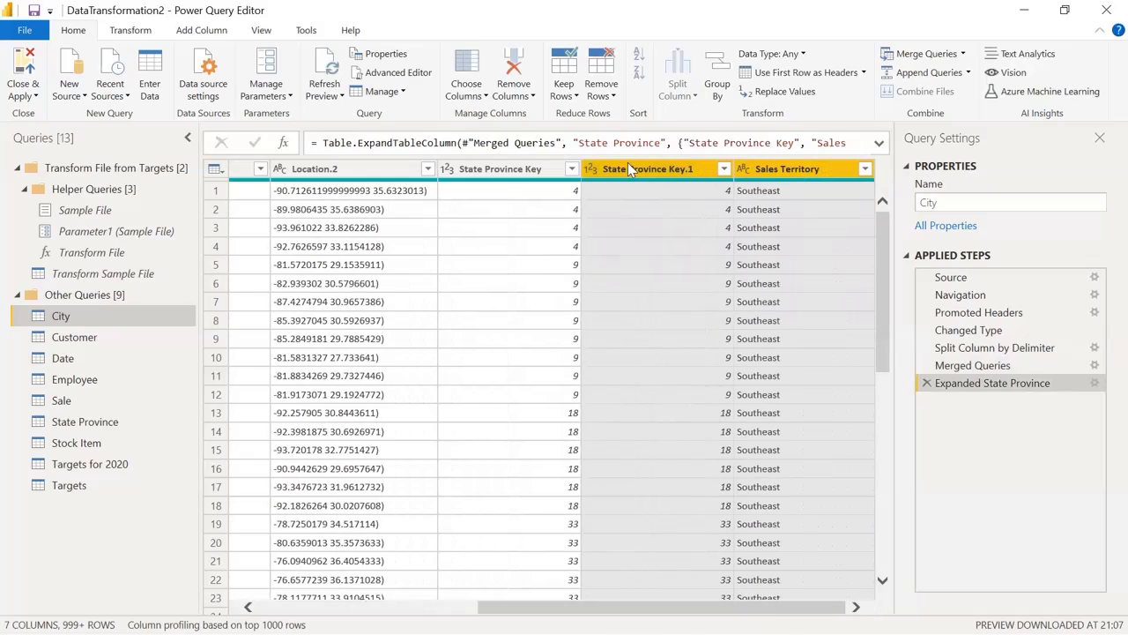
click(508, 171)
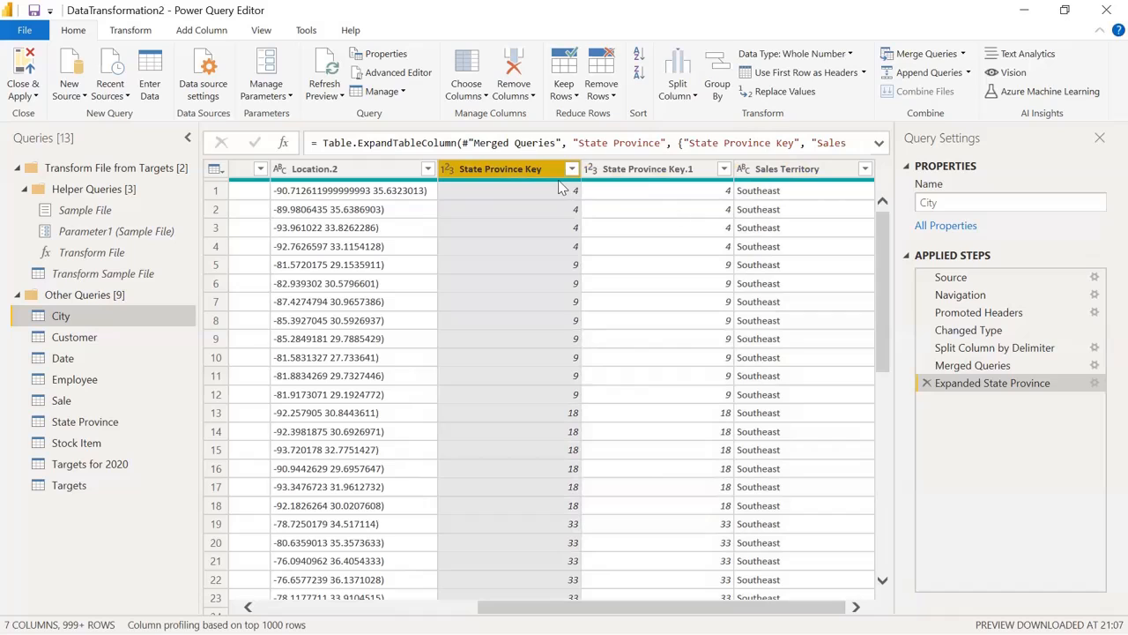
right_click(540, 168)
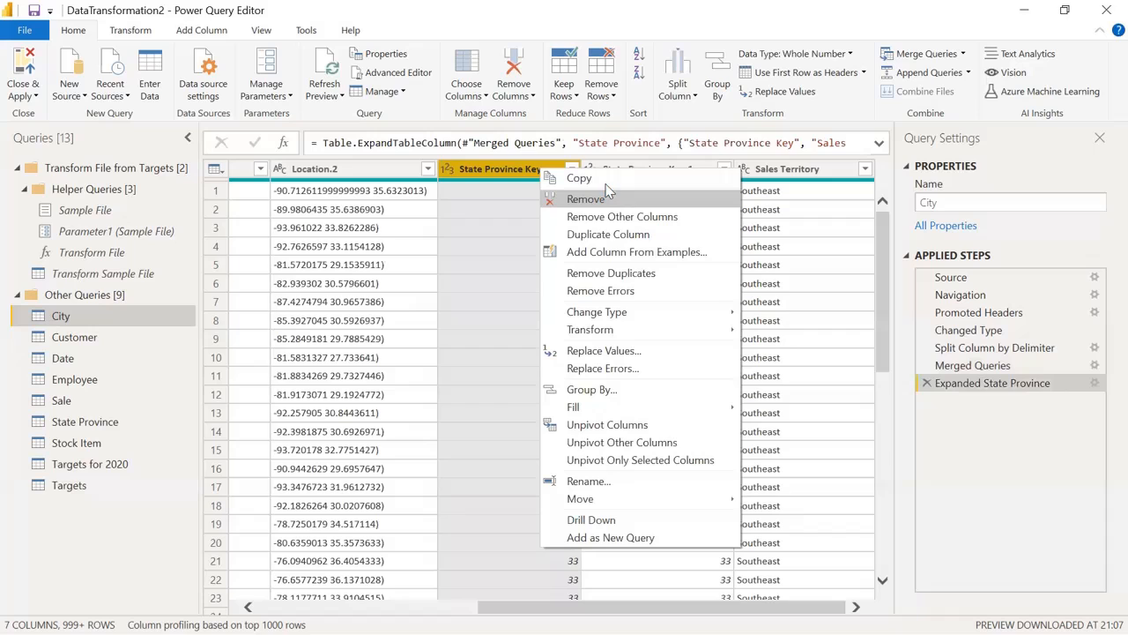
click(611, 197)
- Rename the State Province Key.1 column in the City query as State Province Key
double_click(641, 170)
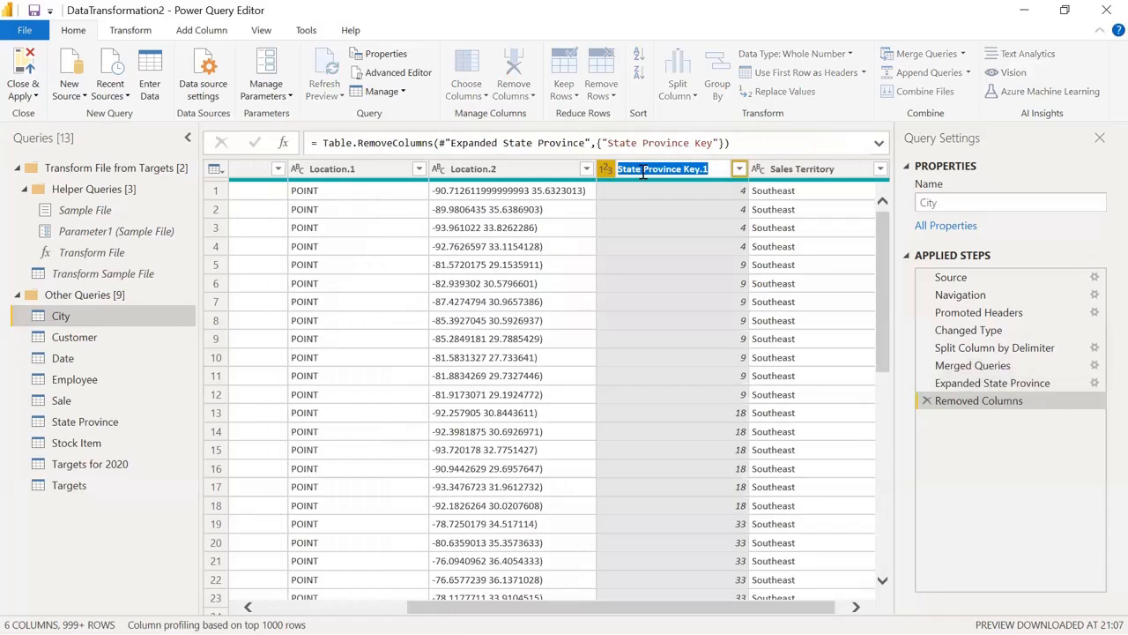
key(End)
key(BackSpace)
key(BackSpace)
key(BackSpace)
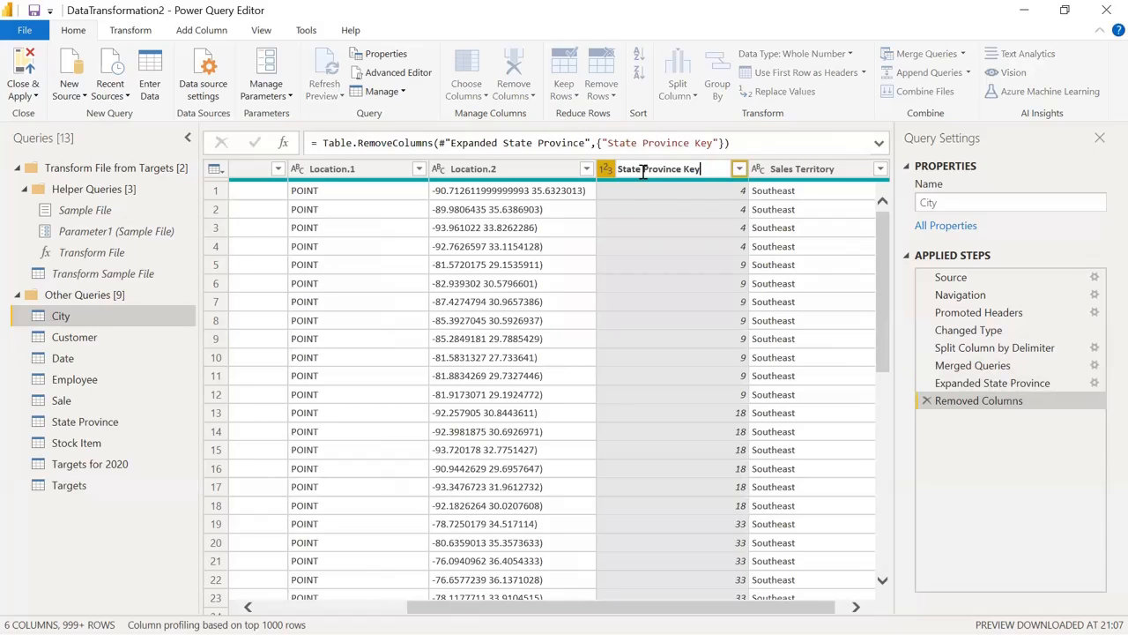
text(y)
key(Return)
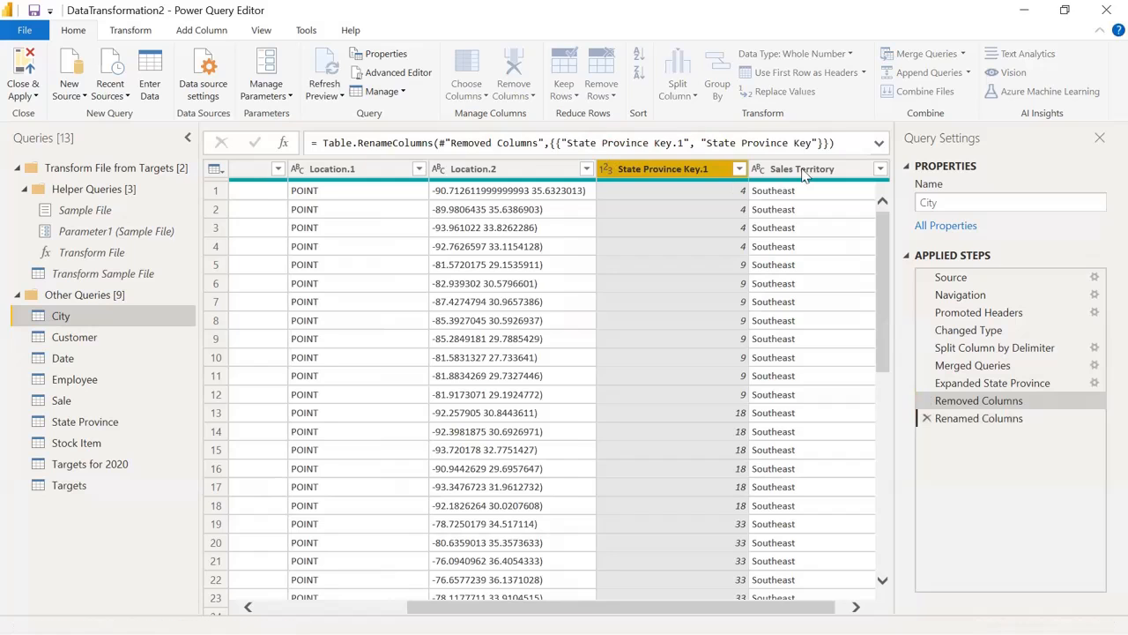
- Review the City query's columns at the Split Column by Delimiter step and at the final Renamed Columns step
click(784, 278)
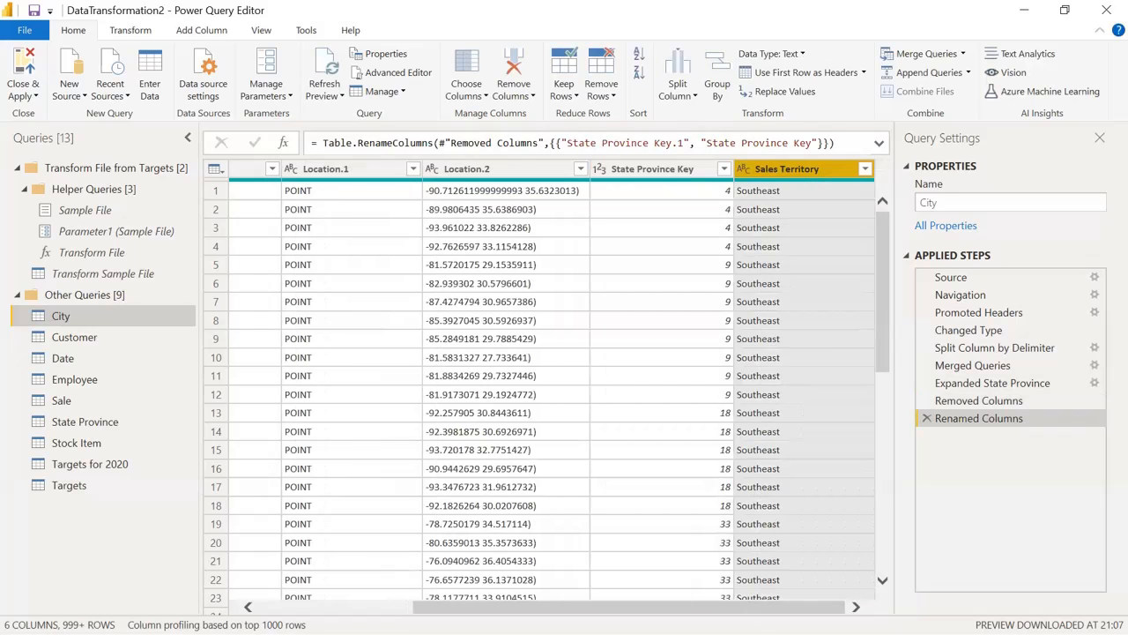
drag(576, 607, 416, 581)
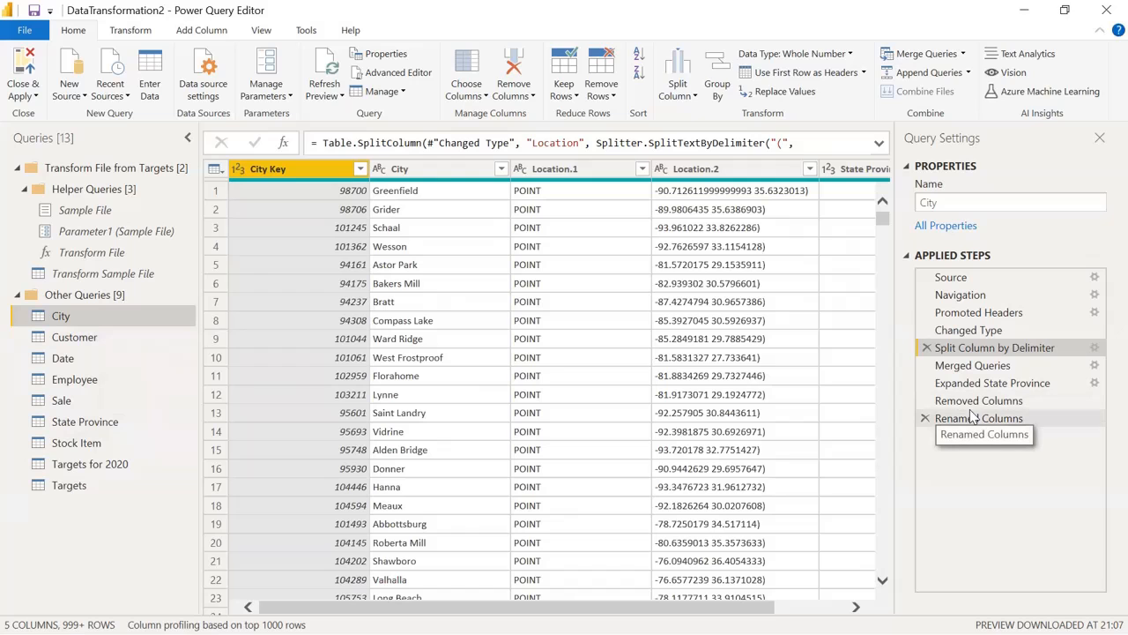
click(972, 417)
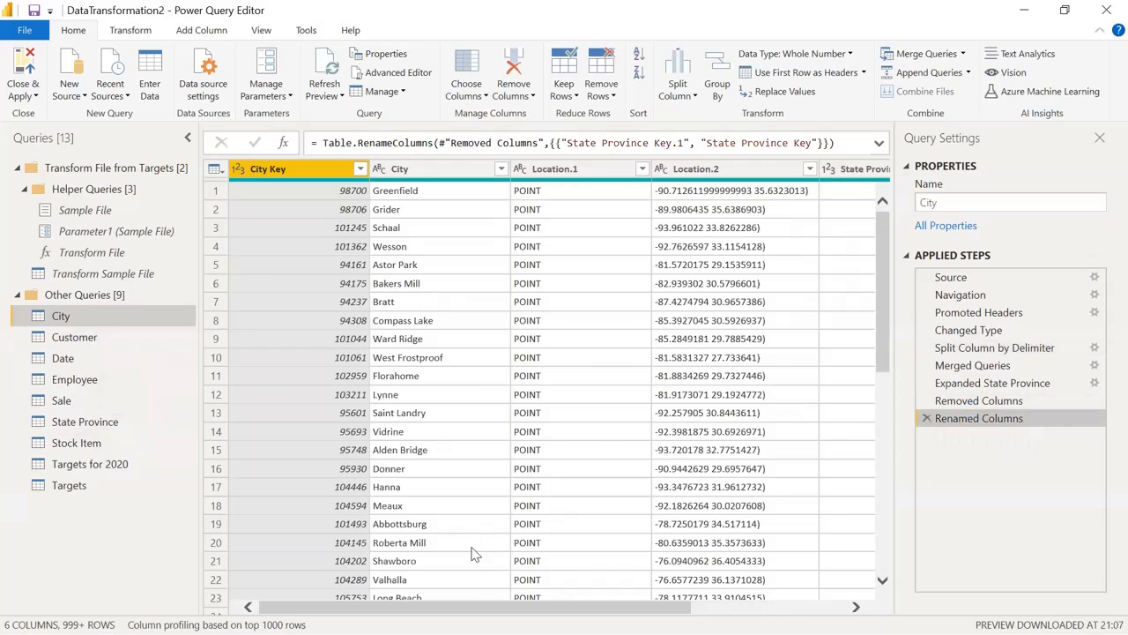
scroll(560, 388, right, 5)
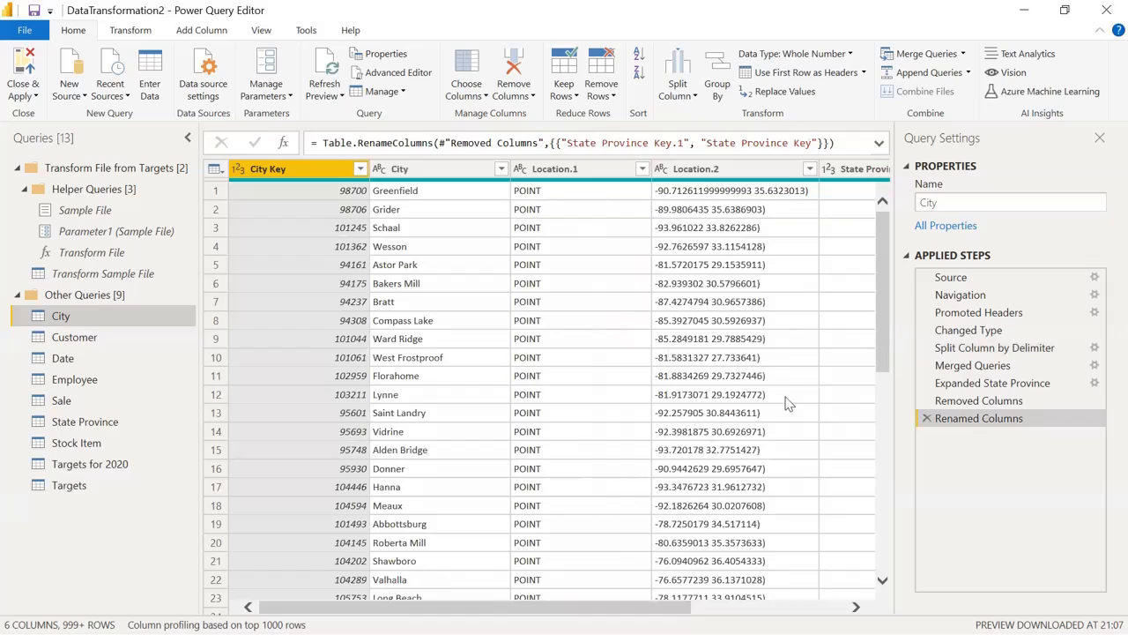
- Examine the City query's rows and its State Province Key and Sales Territory columns after the merge
scroll(745, 317, right, 5)
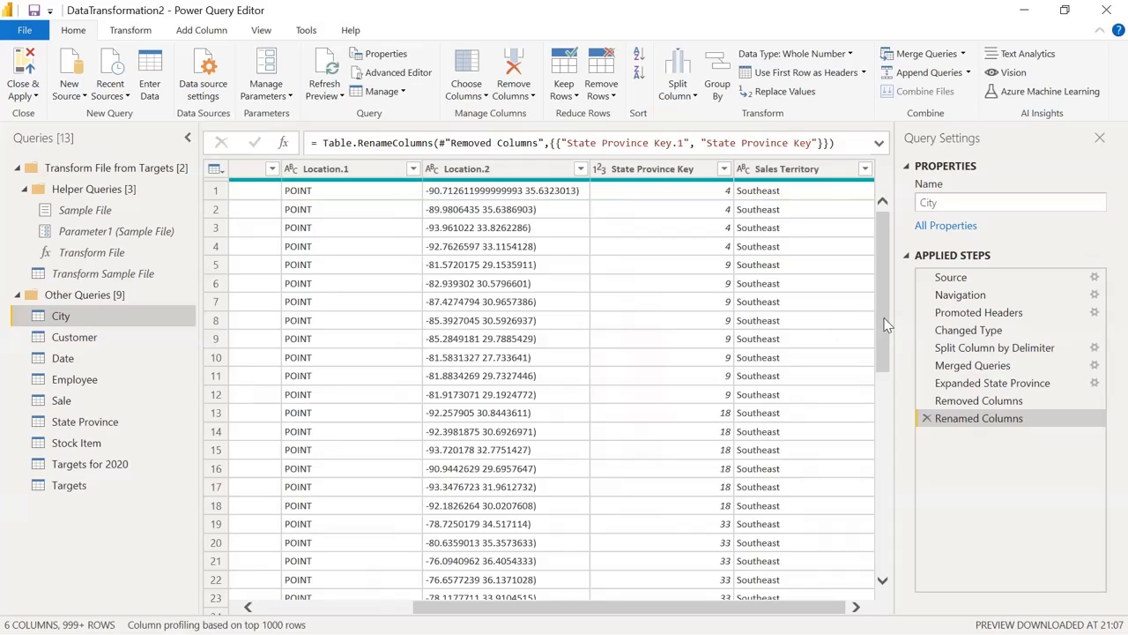
drag(887, 324, 886, 242)
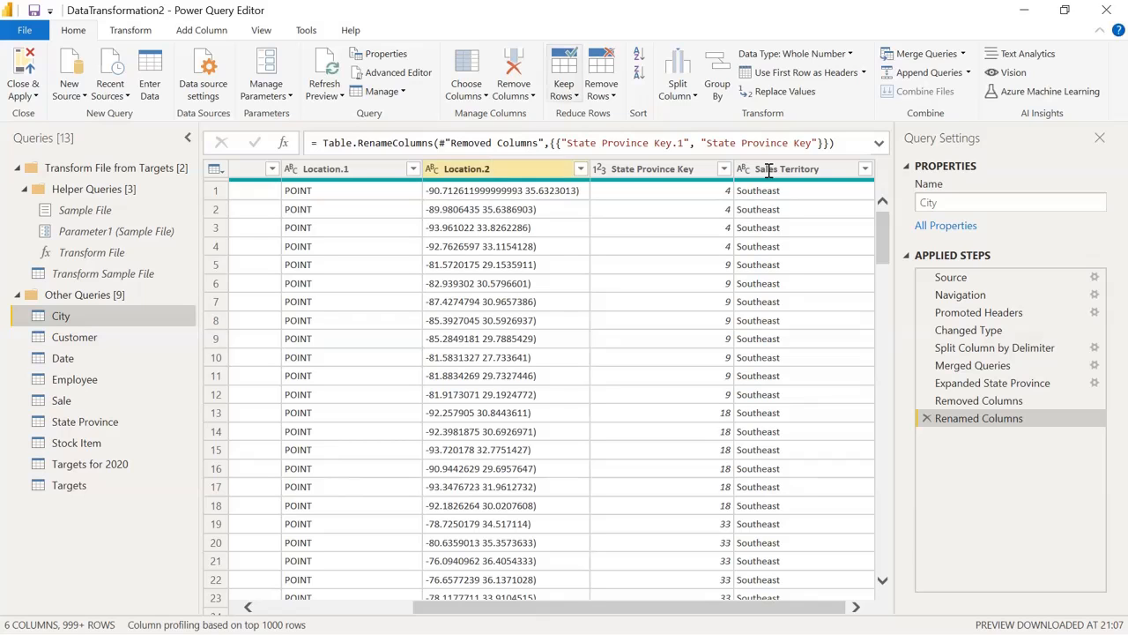
drag(883, 239, 860, 176)
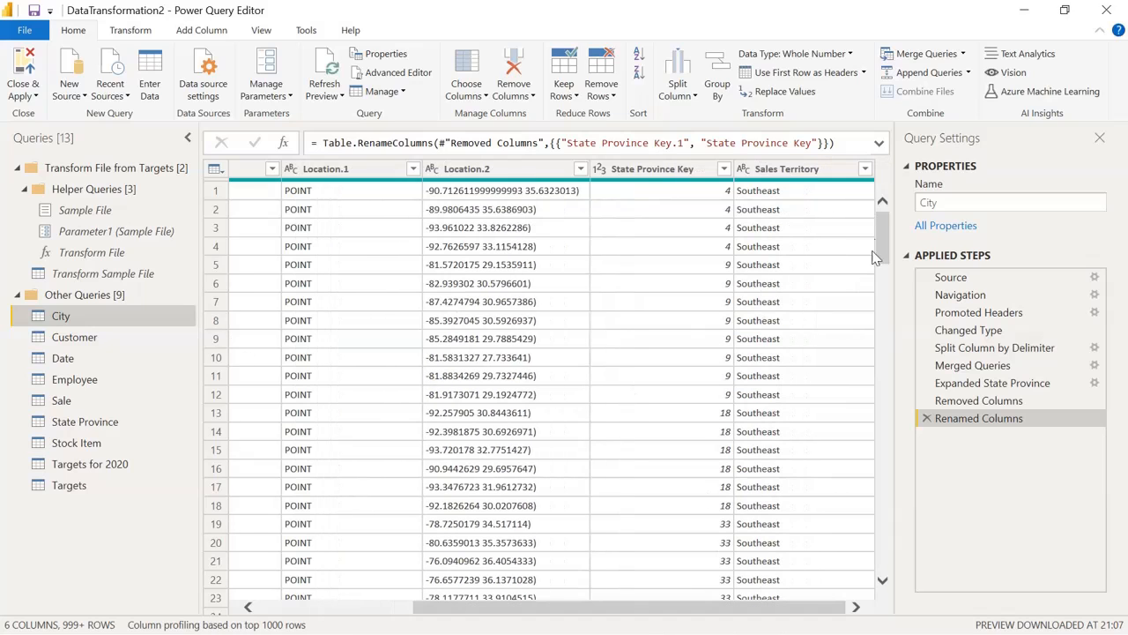
scroll(791, 276, left, 5)
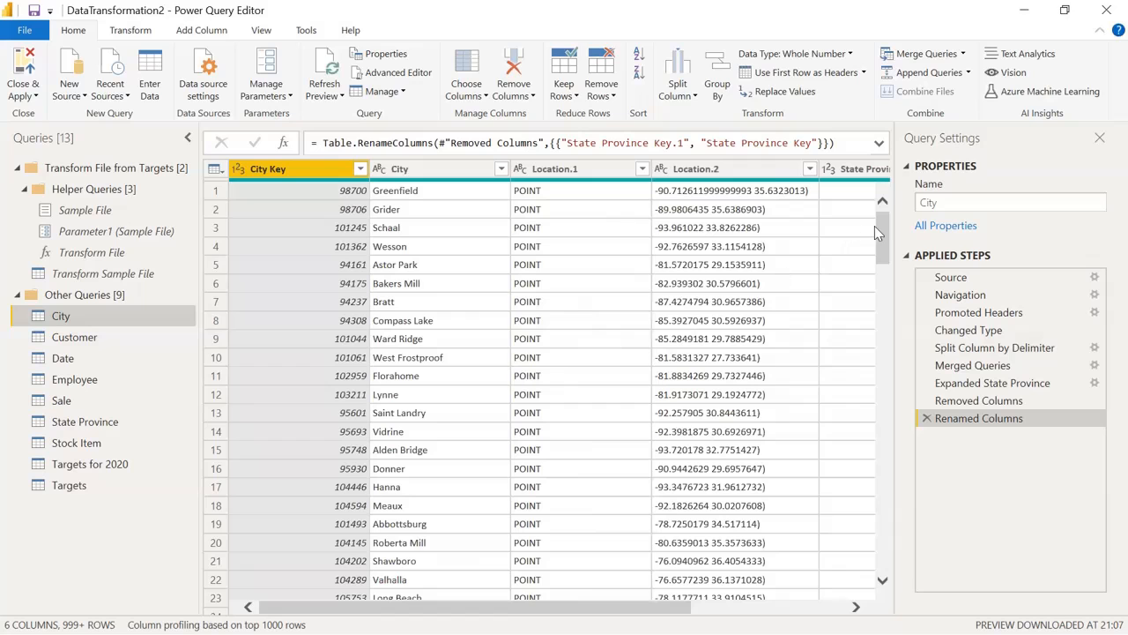
drag(882, 233, 888, 186)
click(92, 337)
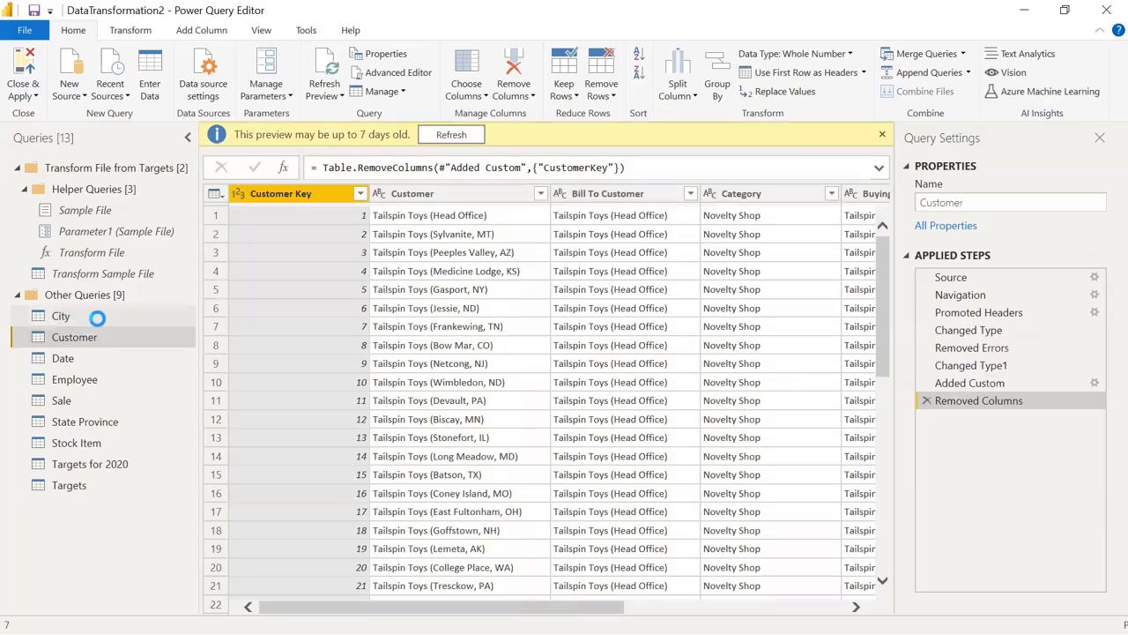
click(99, 320)
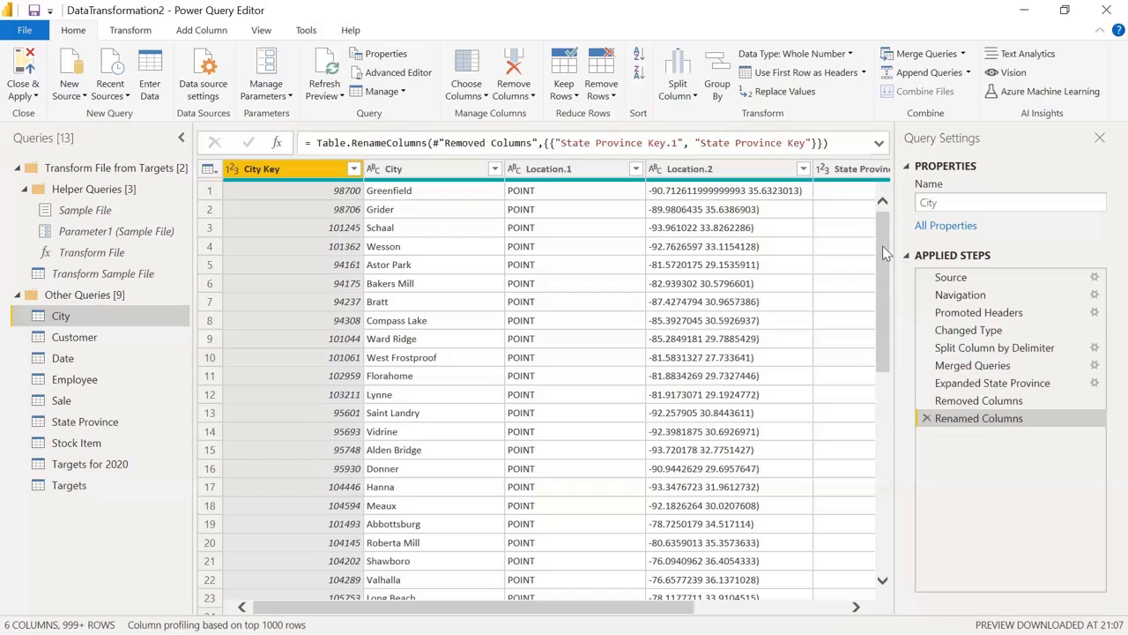
drag(879, 337, 886, 182)
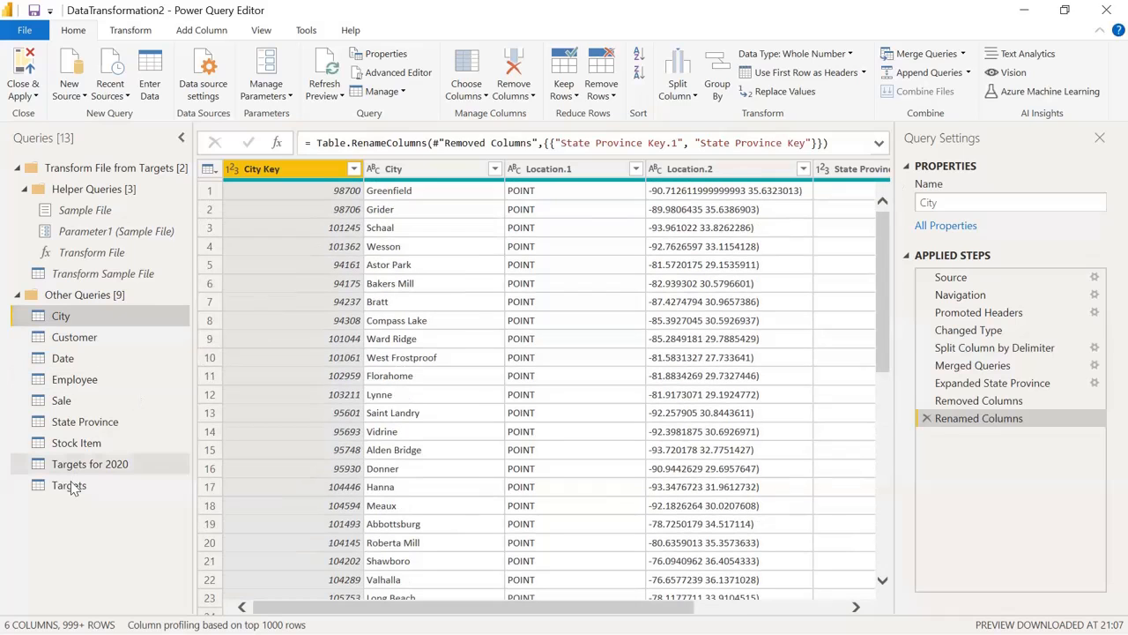
- Compare the appended Targets query with the Targets for 2020 query and look through the combined rows
click(72, 485)
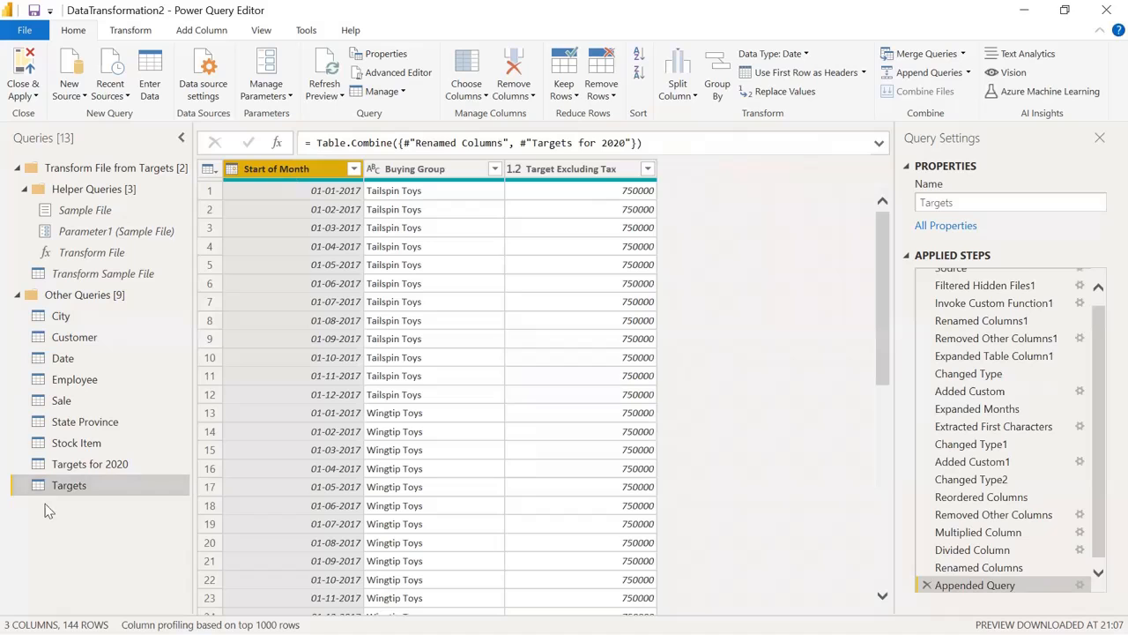
click(92, 460)
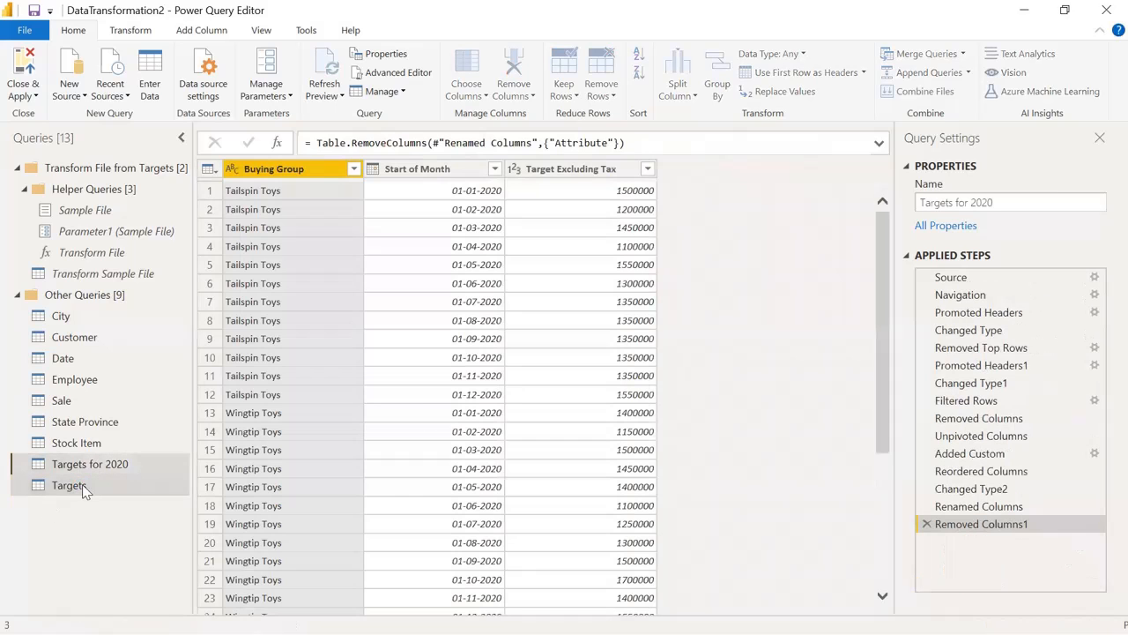
click(82, 483)
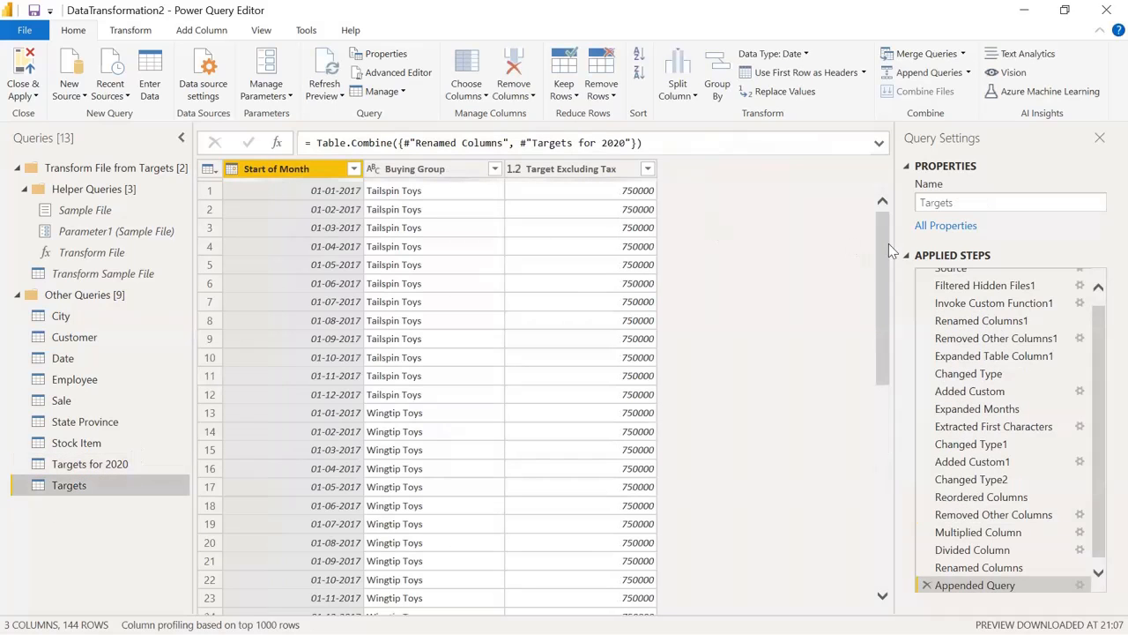
drag(888, 336, 916, 219)
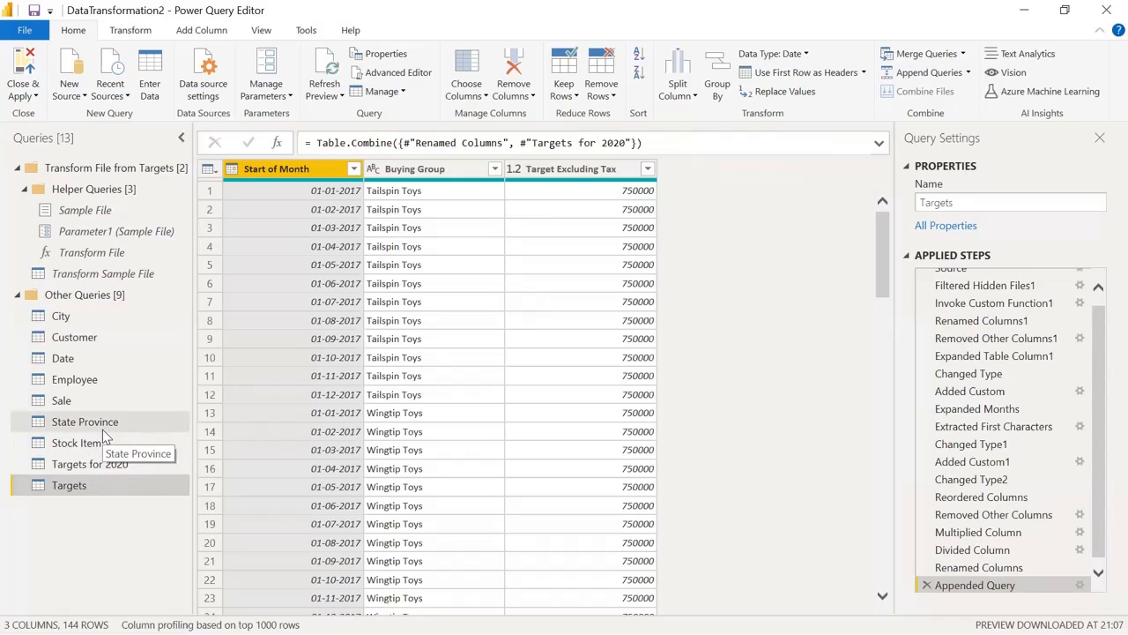
- Transform the Start of Month column in the Targets query to End of Month dates
right_click(306, 175)
click(269, 227)
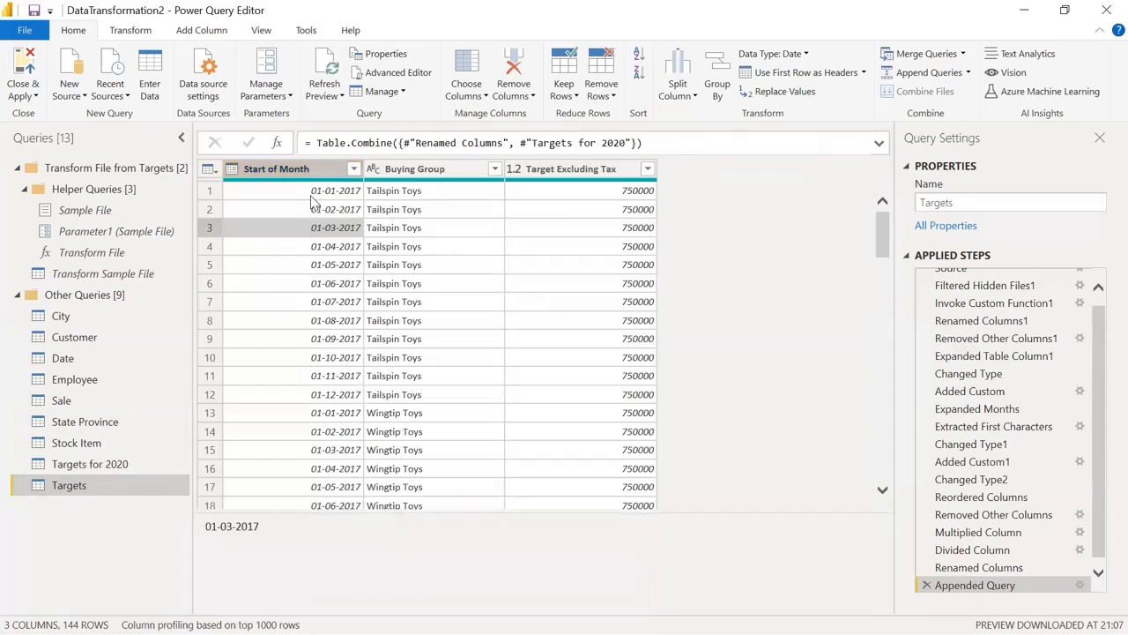
click(311, 192)
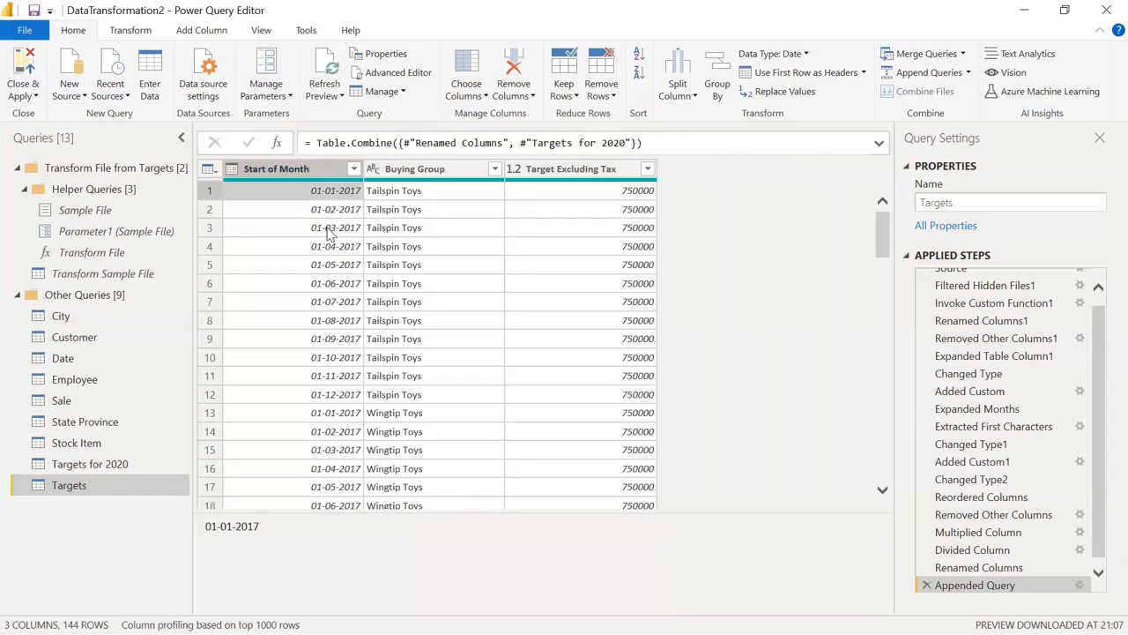
click(322, 169)
right_click(326, 174)
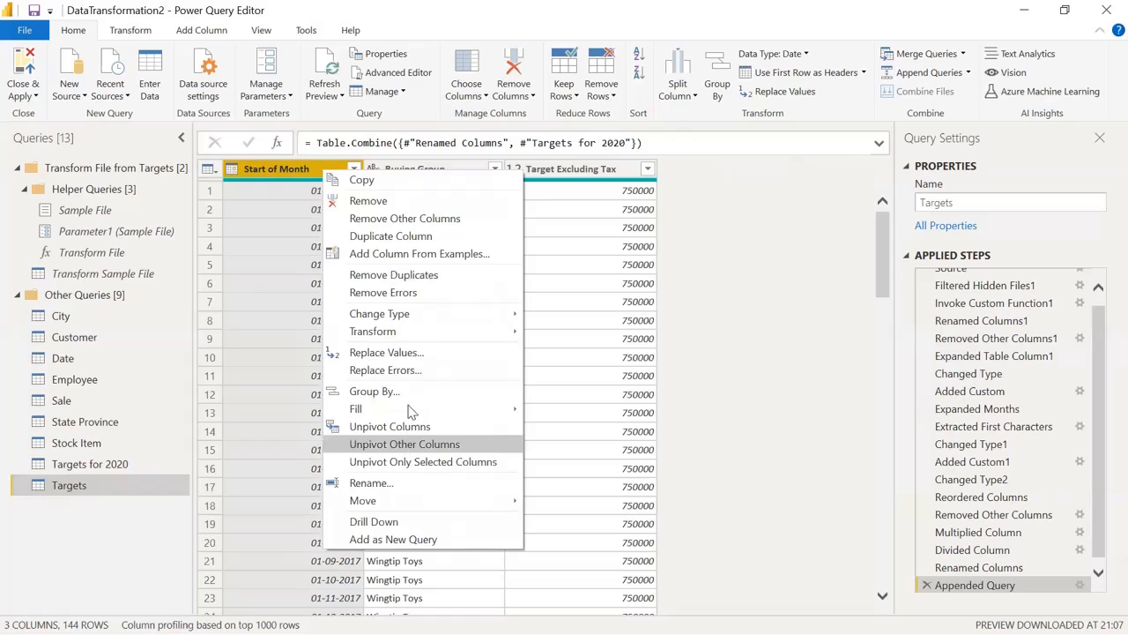
mouse_move(433, 341)
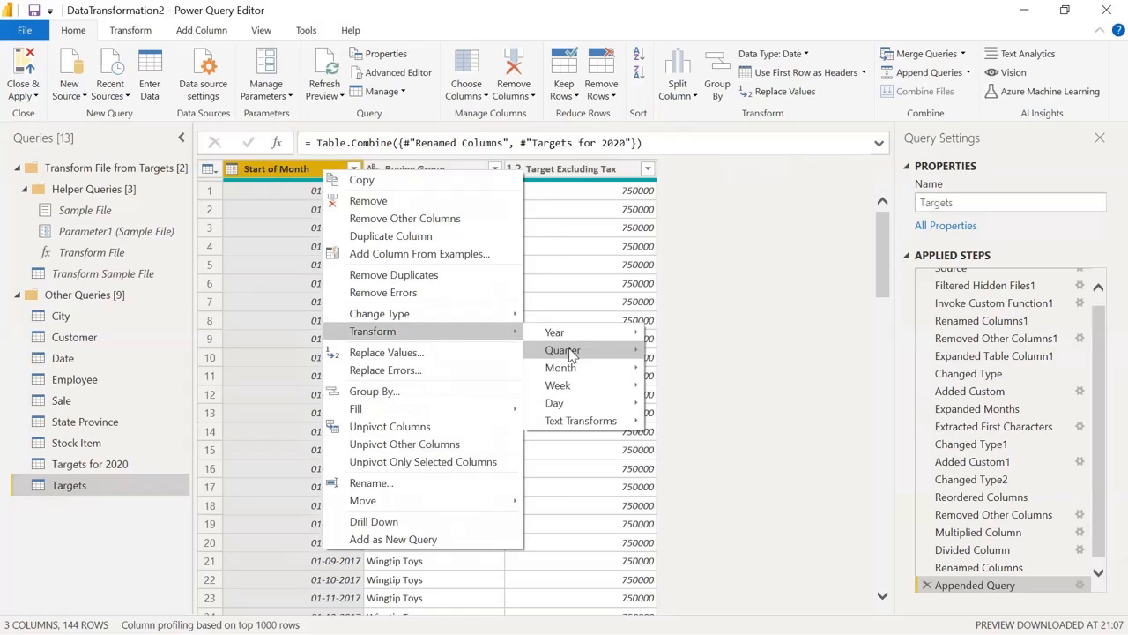
click(702, 404)
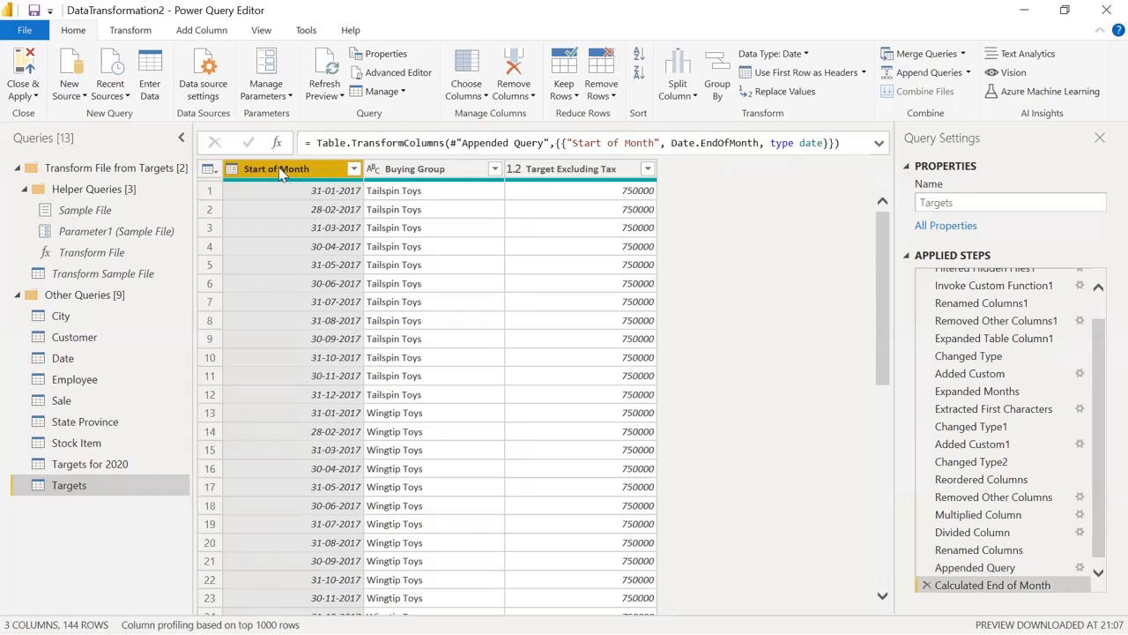
- Rename the Start of Month column in the Targets query as End of Month
double_click(254, 172)
double_click(254, 170)
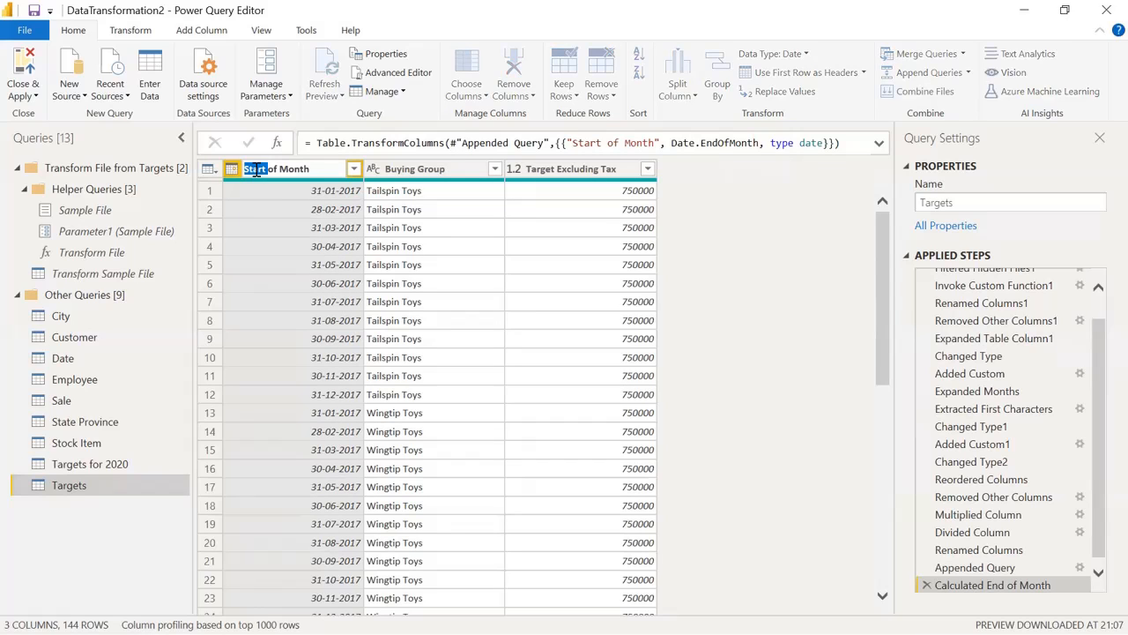
text(End)
key(Return)
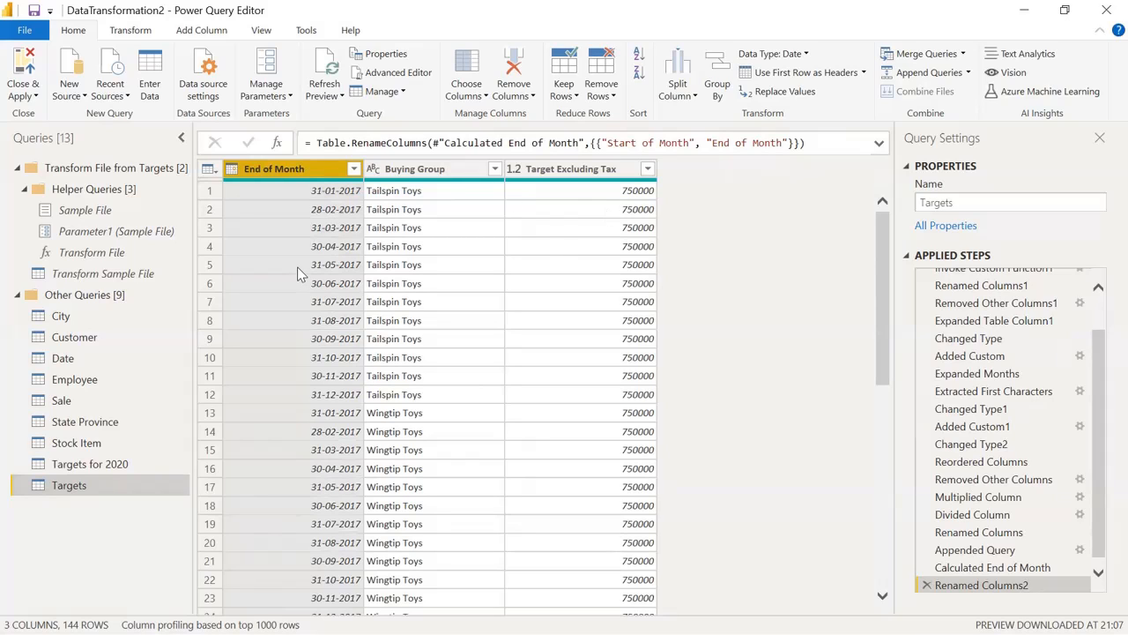
- Compare the month dates in Targets for 2020 and Targets, and widen the queries list
click(113, 467)
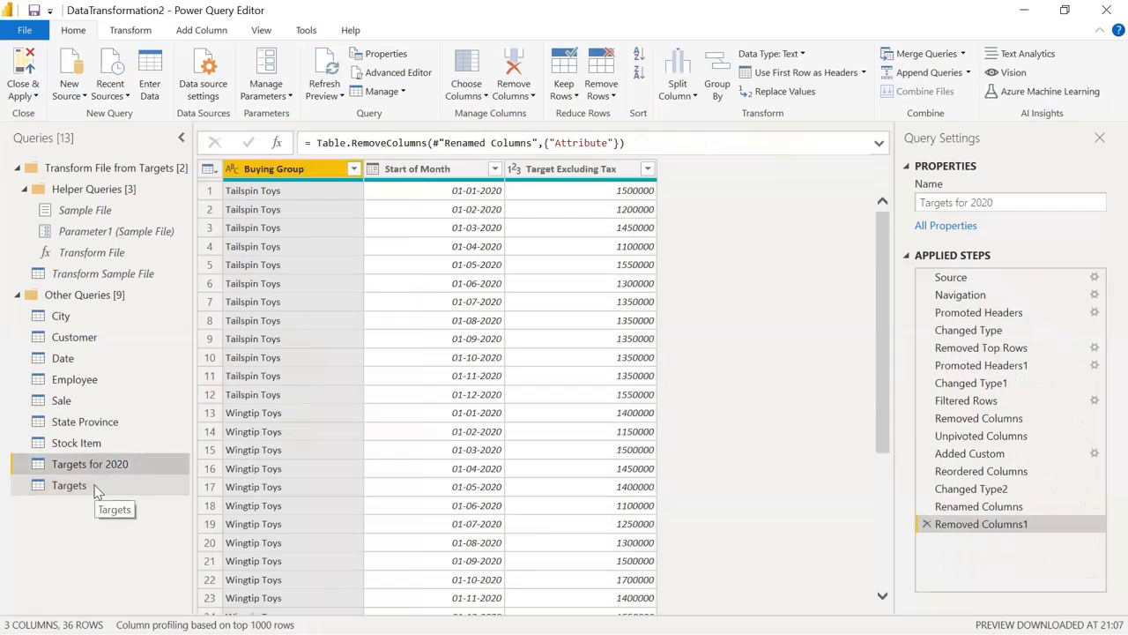
click(97, 488)
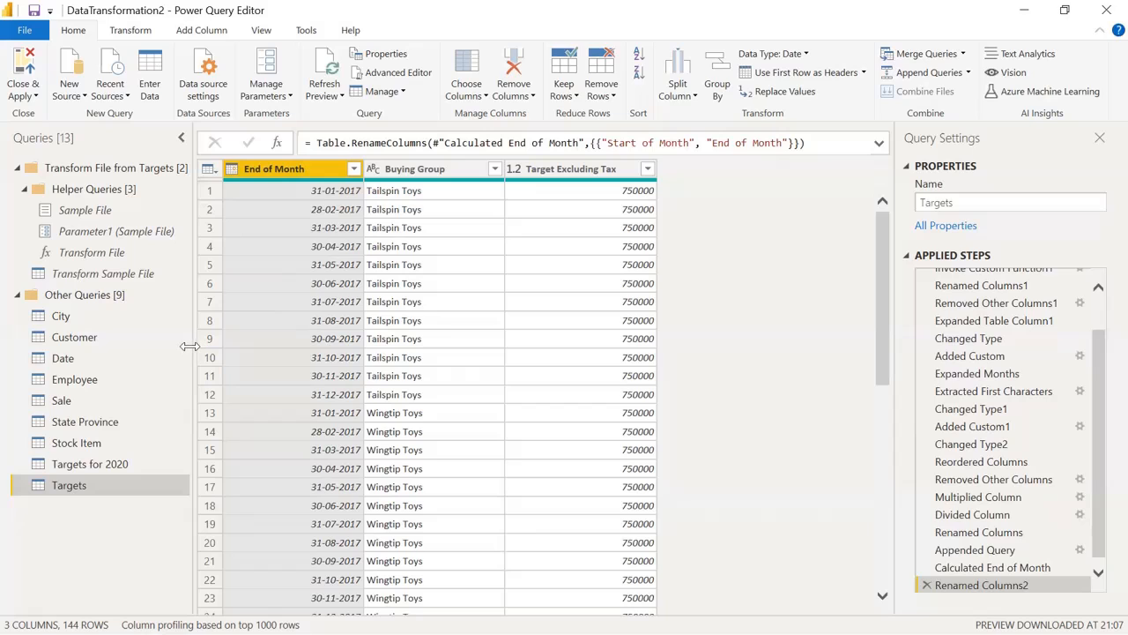
drag(190, 346, 237, 340)
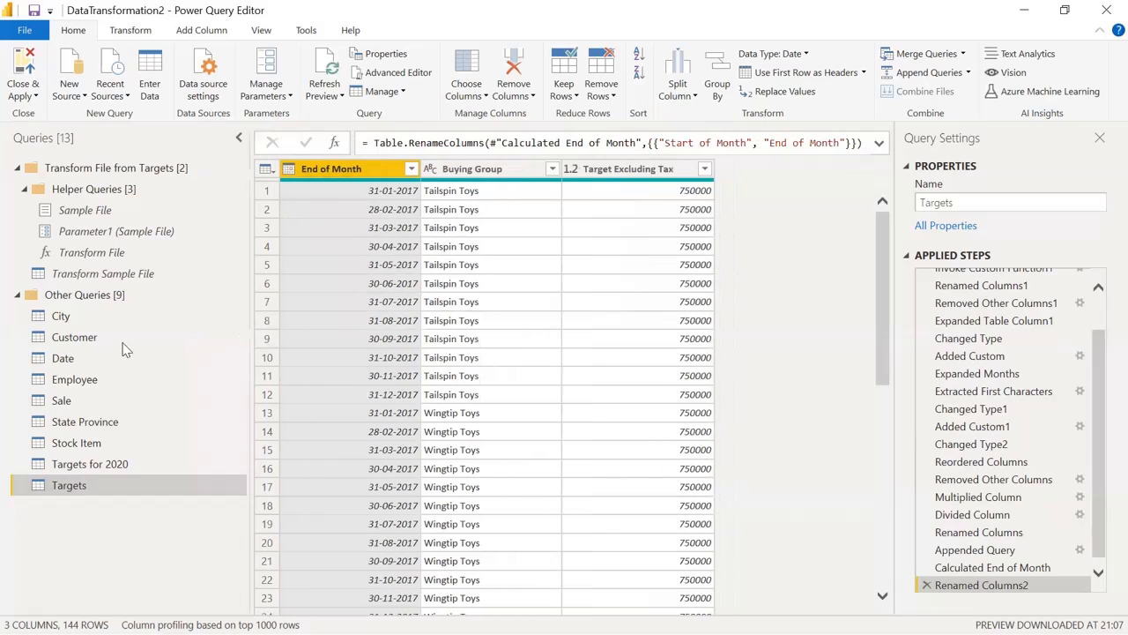
- Open the Date query's M code in the Advanced Editor and examine the Excel.Workbook function and file path in its Source line
click(94, 357)
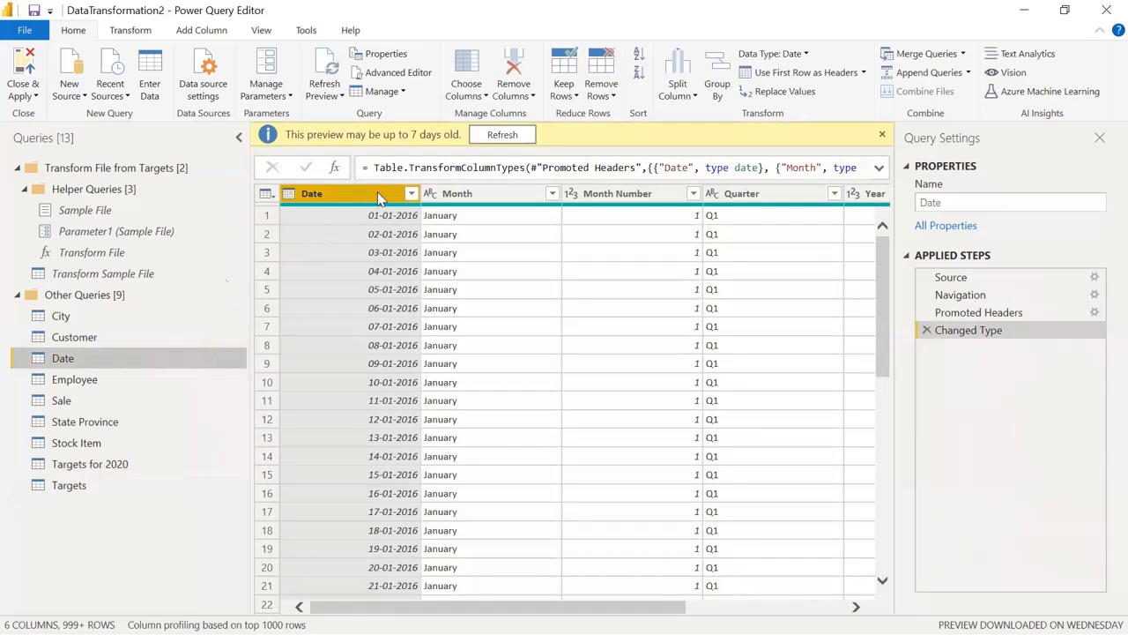
right_click(81, 361)
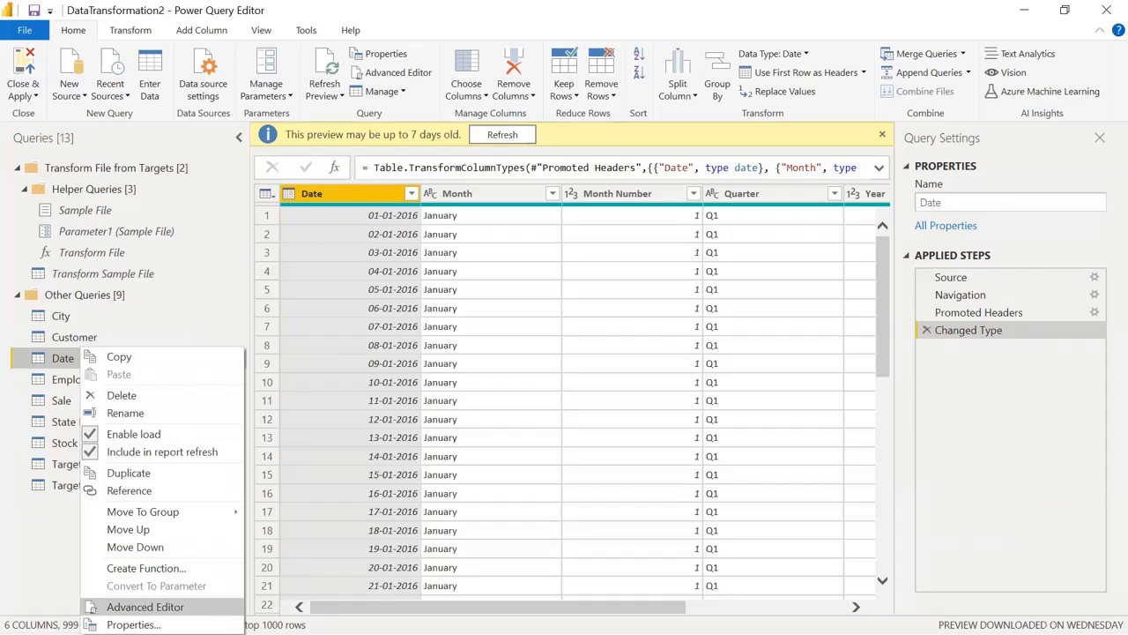
click(145, 607)
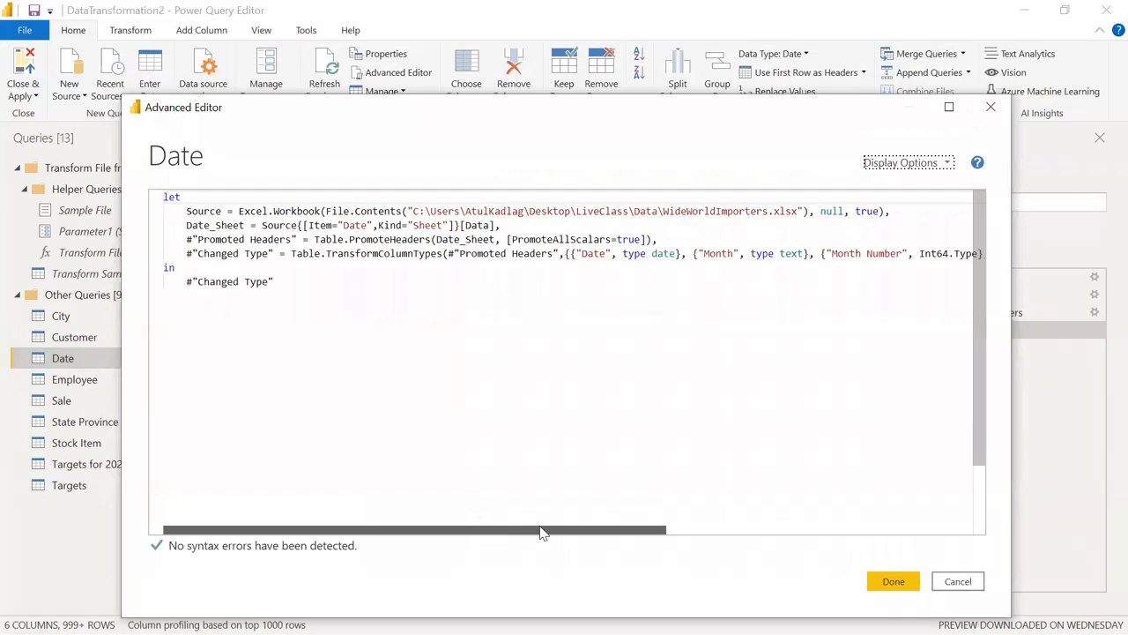
drag(541, 530, 788, 514)
click(315, 531)
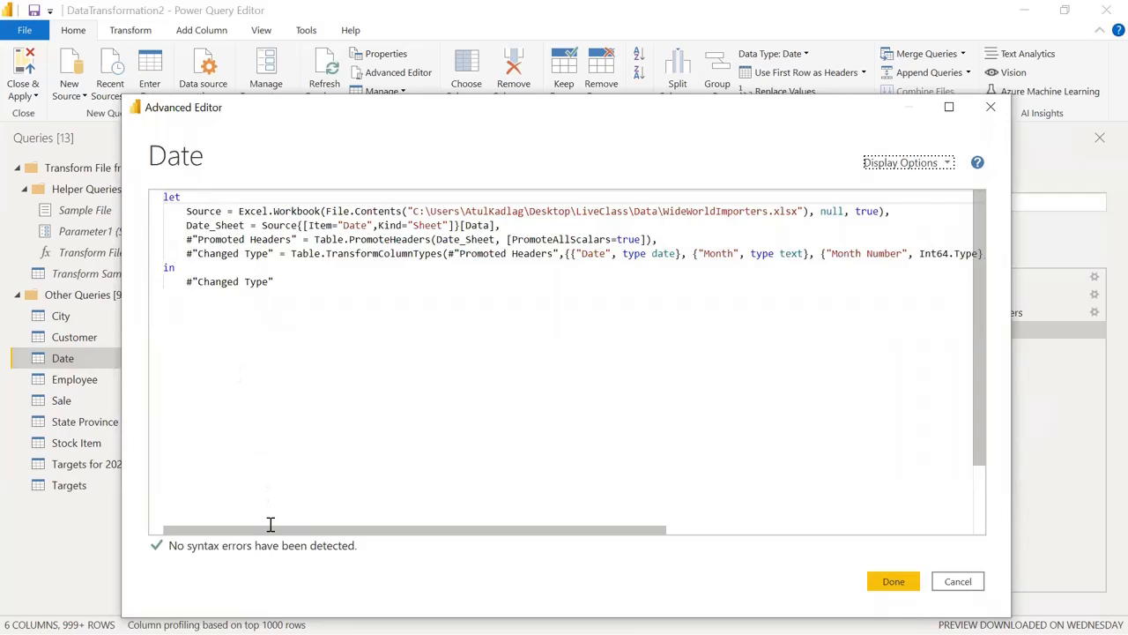
double_click(249, 212)
drag(434, 212, 809, 211)
click(809, 212)
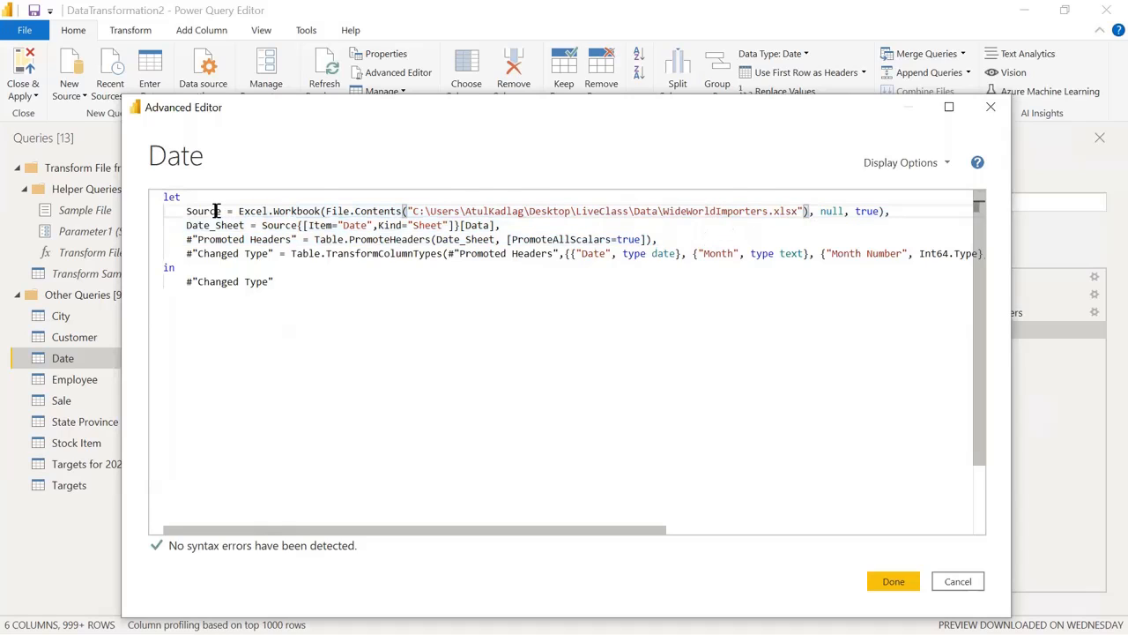
- Examine the Source and Date_Sheet step names and the Date sheet reference in the M code
double_click(216, 211)
click(199, 226)
double_click(199, 226)
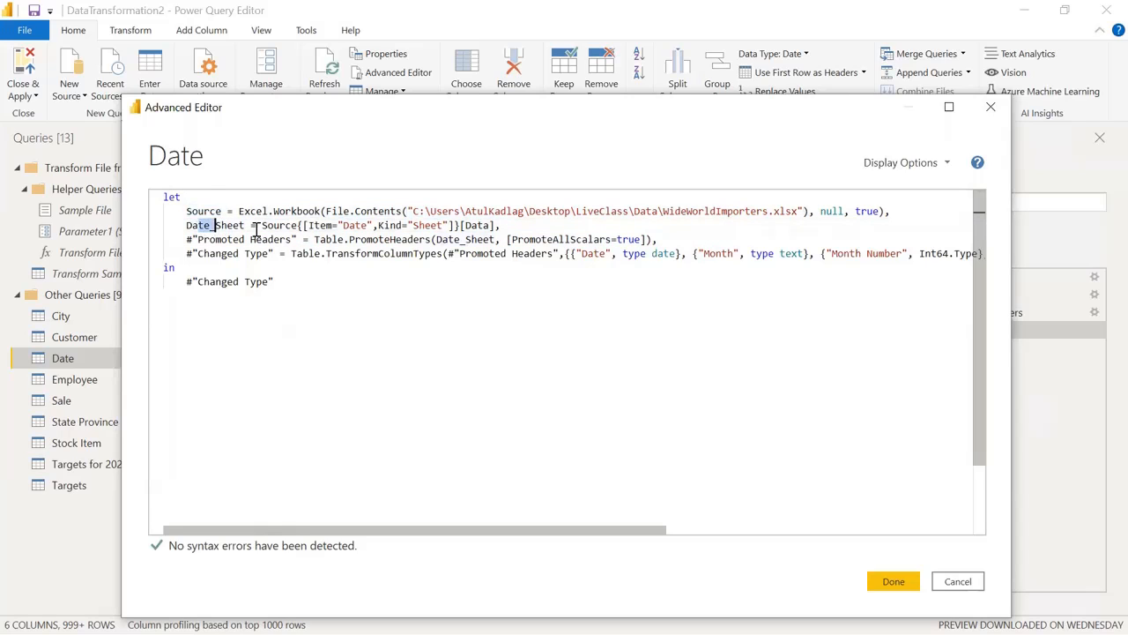
drag(281, 226, 350, 226)
click(379, 234)
click(369, 225)
click(351, 226)
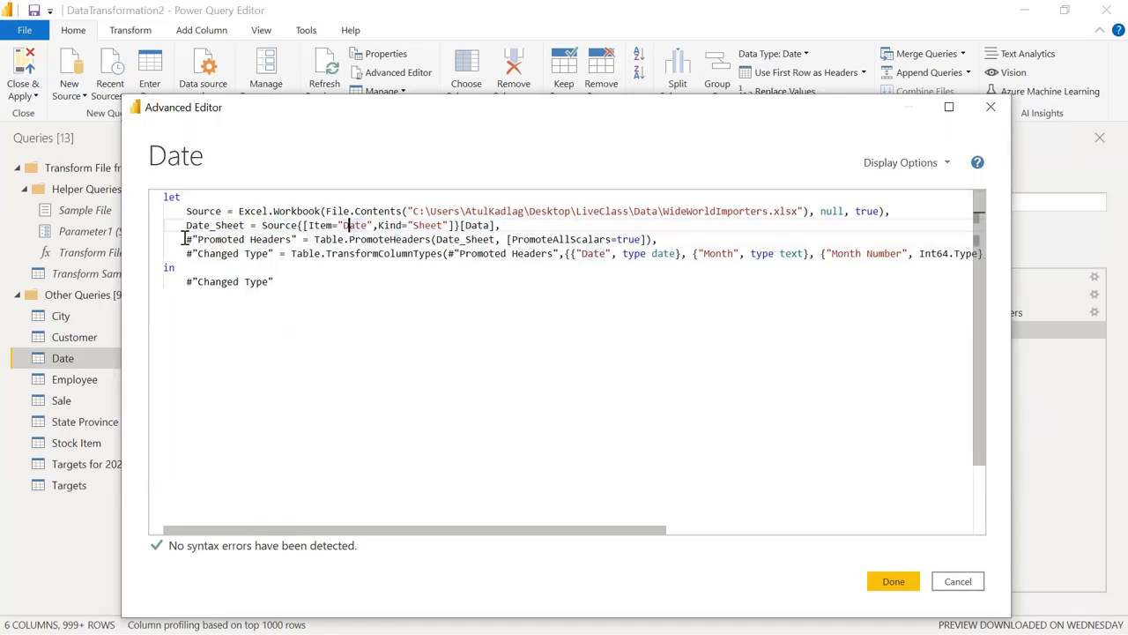
- Examine the Promoted Headers and Changed Type lines of the M code, and close the Advanced Editor without changes
drag(186, 239, 289, 244)
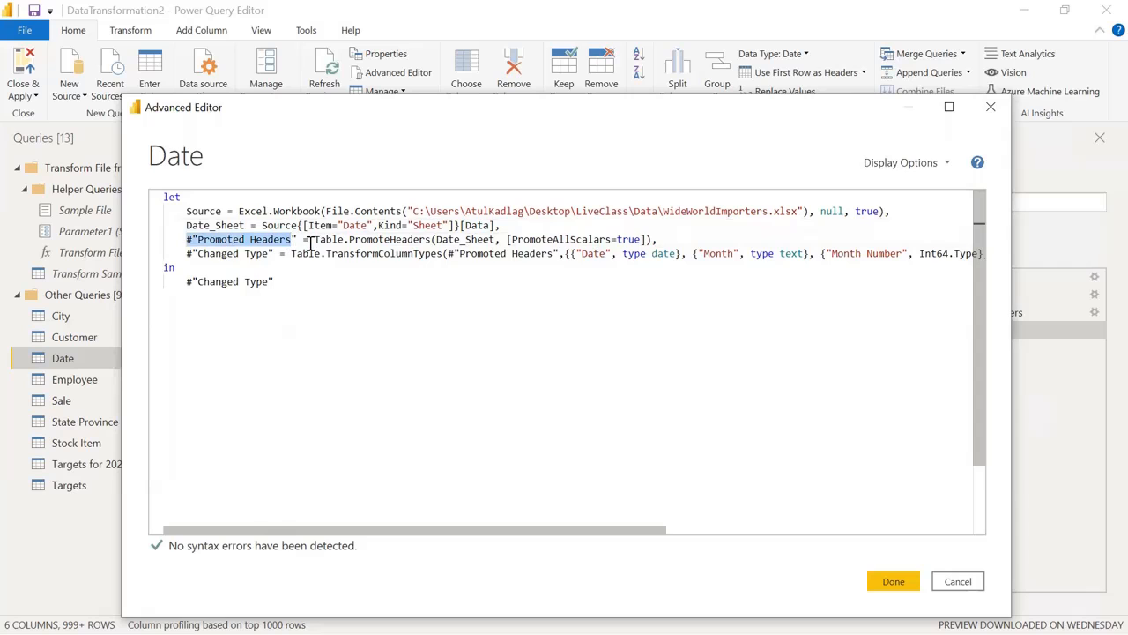
click(191, 254)
double_click(238, 254)
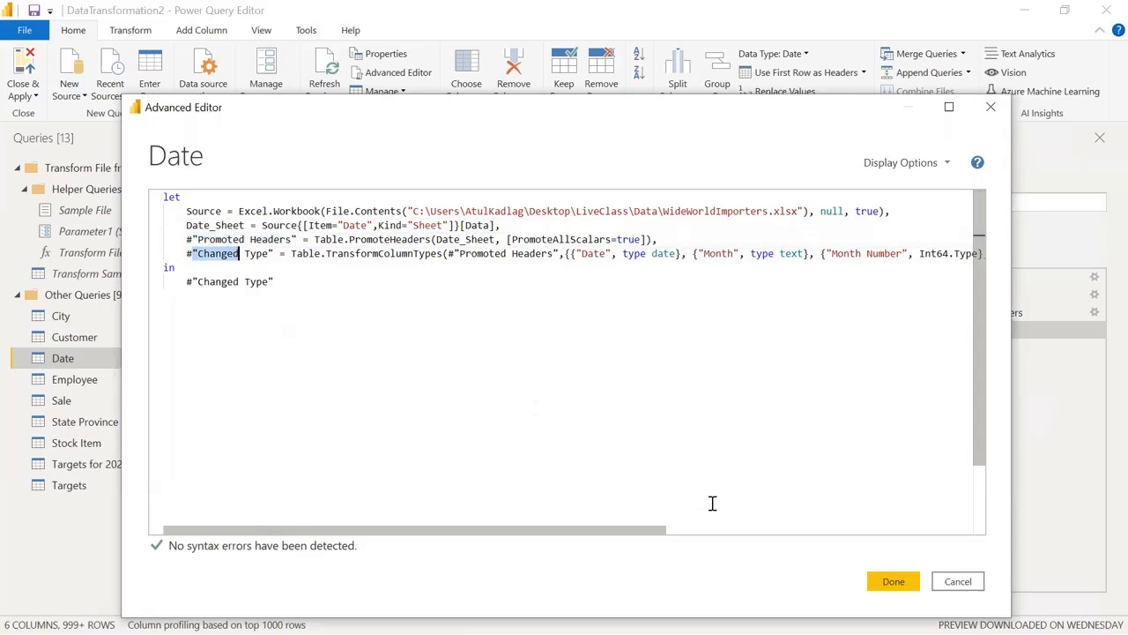
click(957, 581)
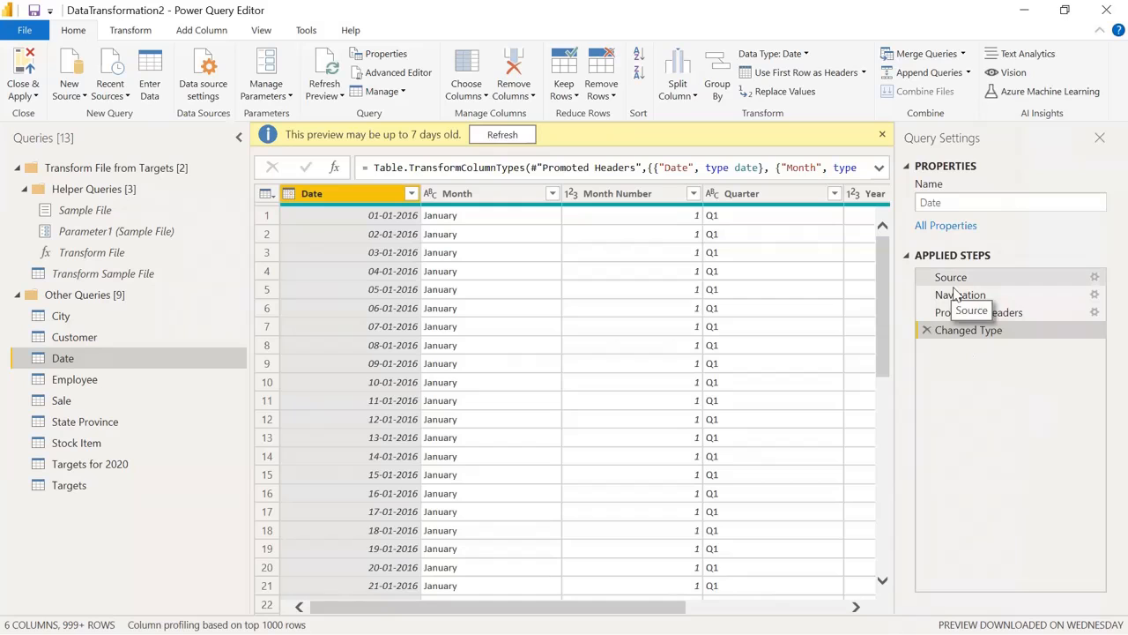
- Review the Date query's results and formulas at the Source, Navigation and Promoted Headers steps
click(970, 279)
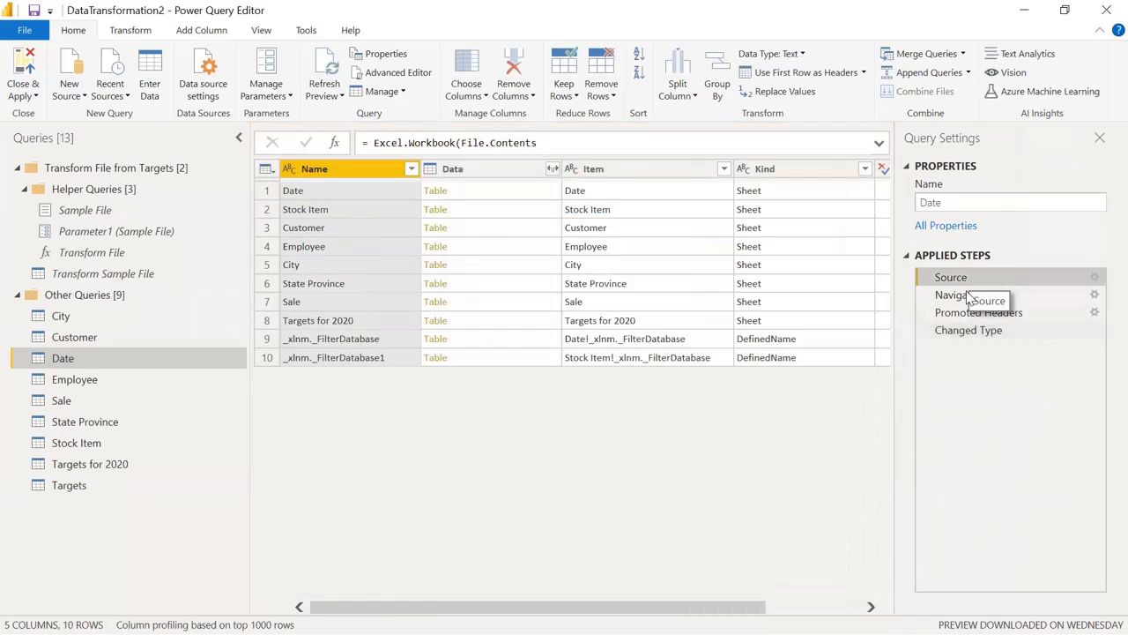
click(959, 295)
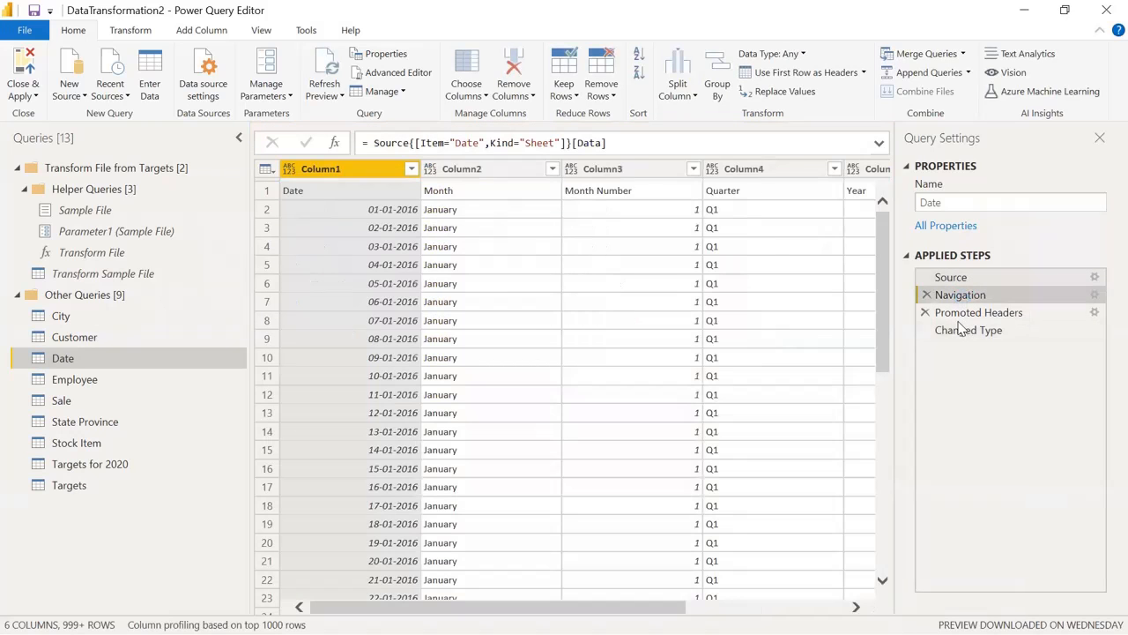
click(969, 314)
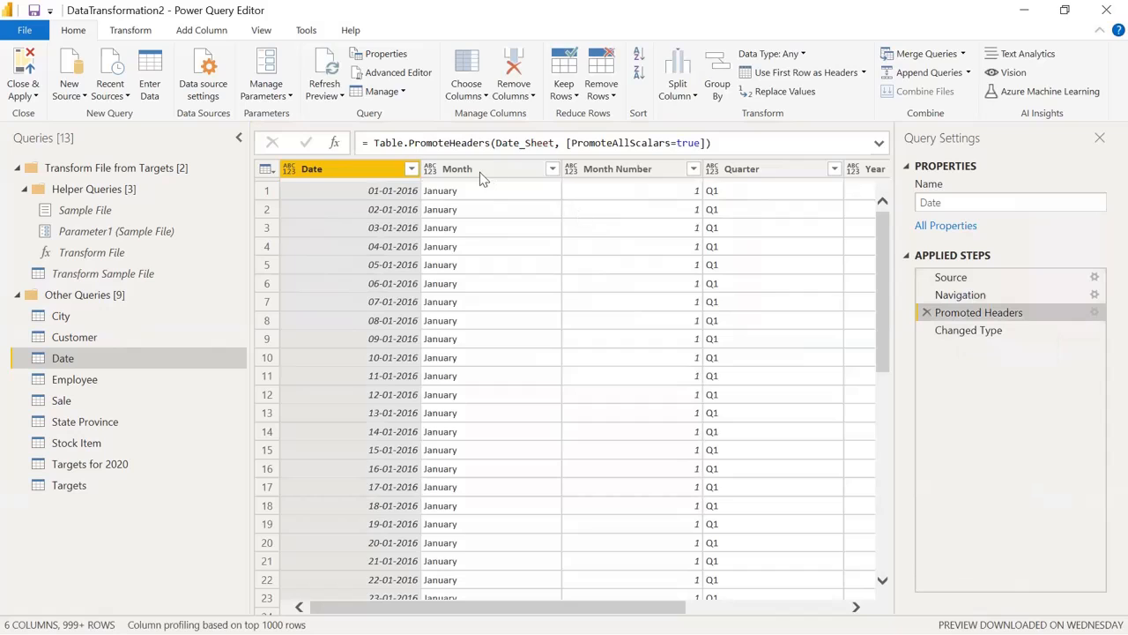
click(261, 30)
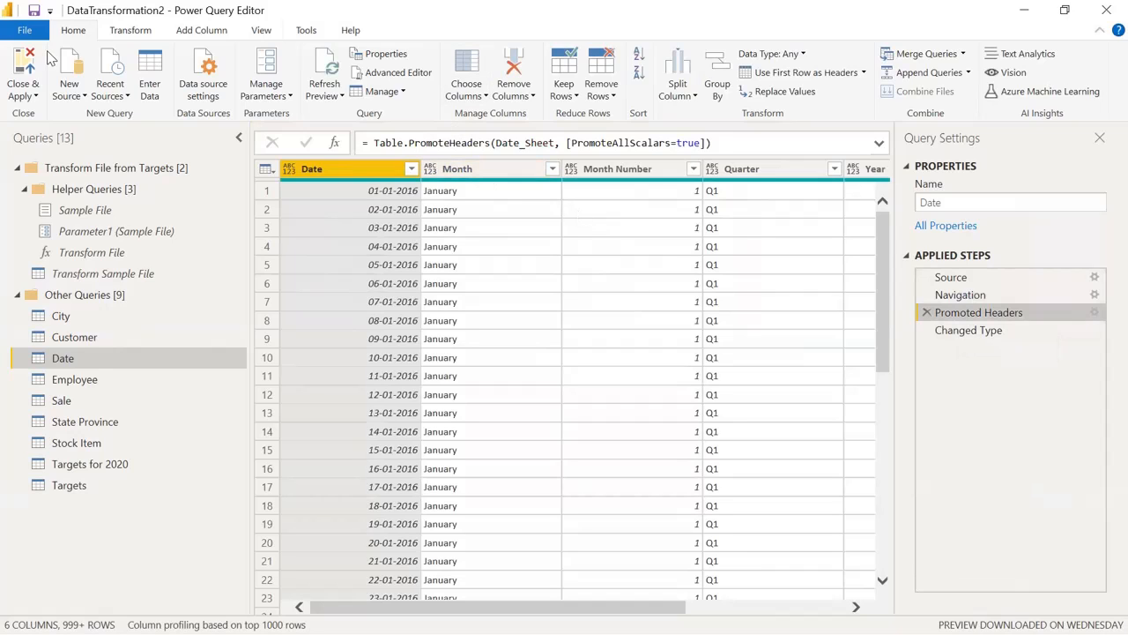
- Check that the formula bar is enabled and examine the Table.PromoteHeaders function in the Promoted Headers step's formula
click(50, 54)
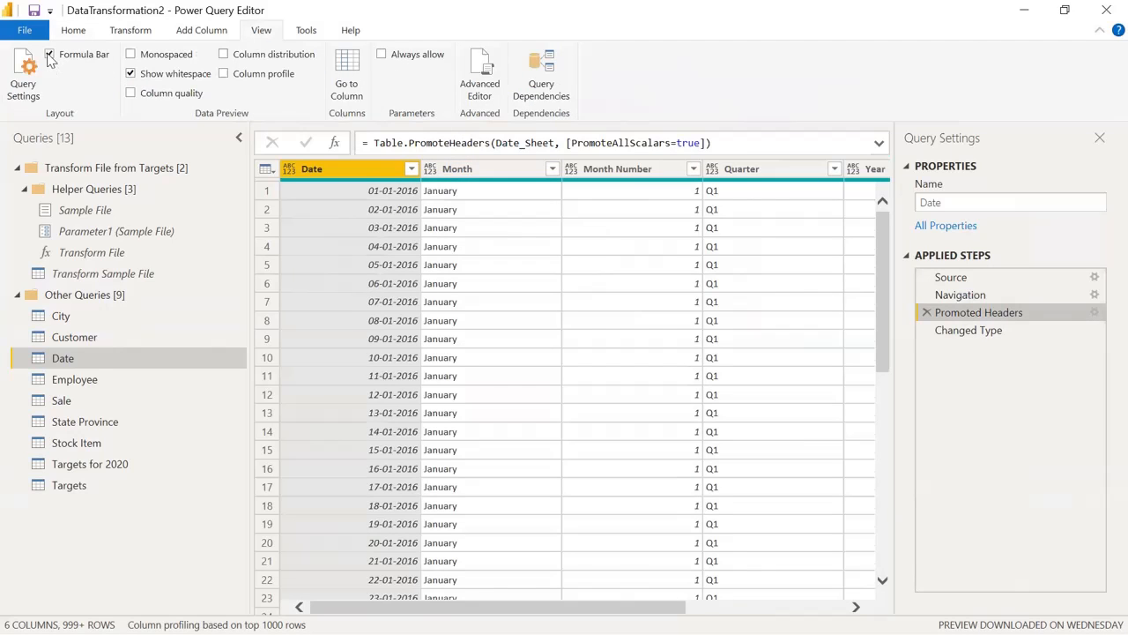
click(50, 54)
drag(380, 143, 635, 144)
drag(712, 144, 371, 141)
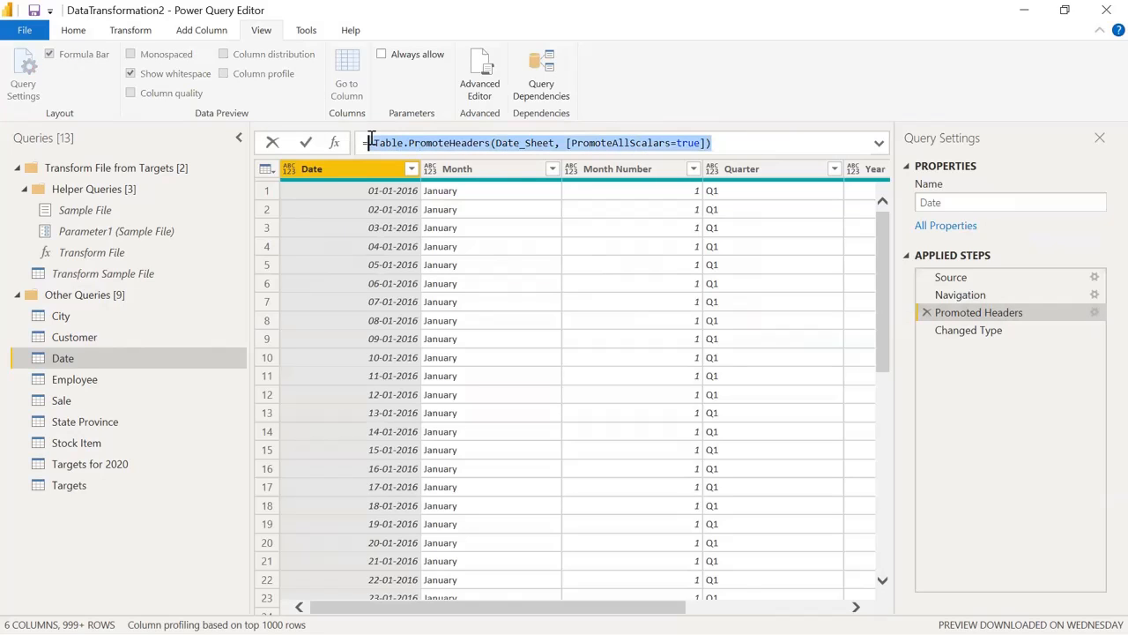
click(482, 141)
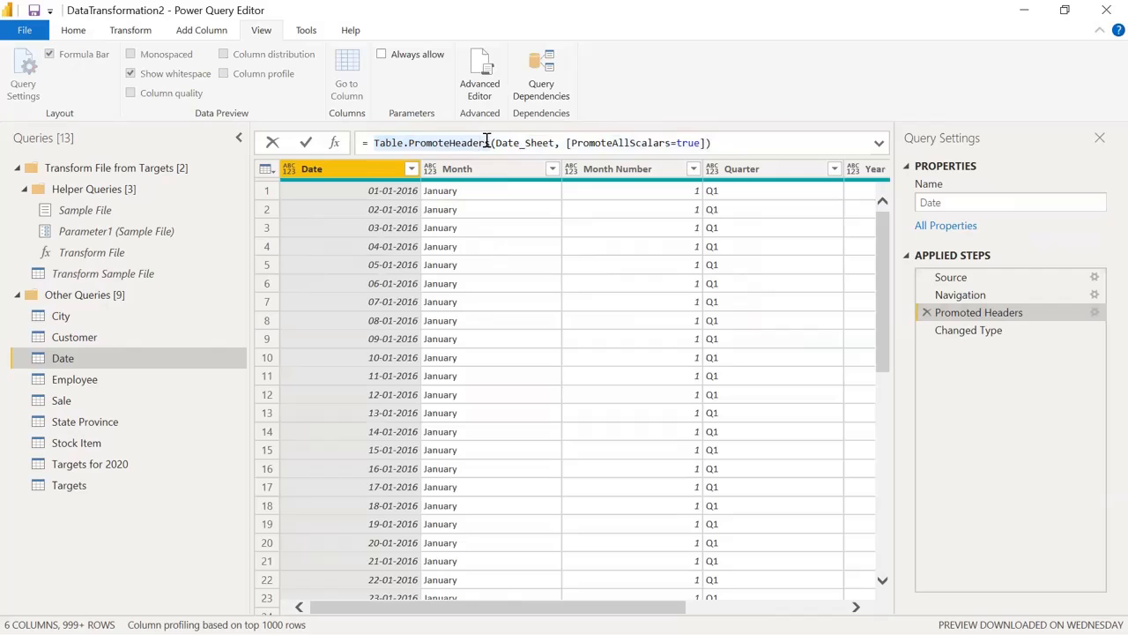
click(486, 141)
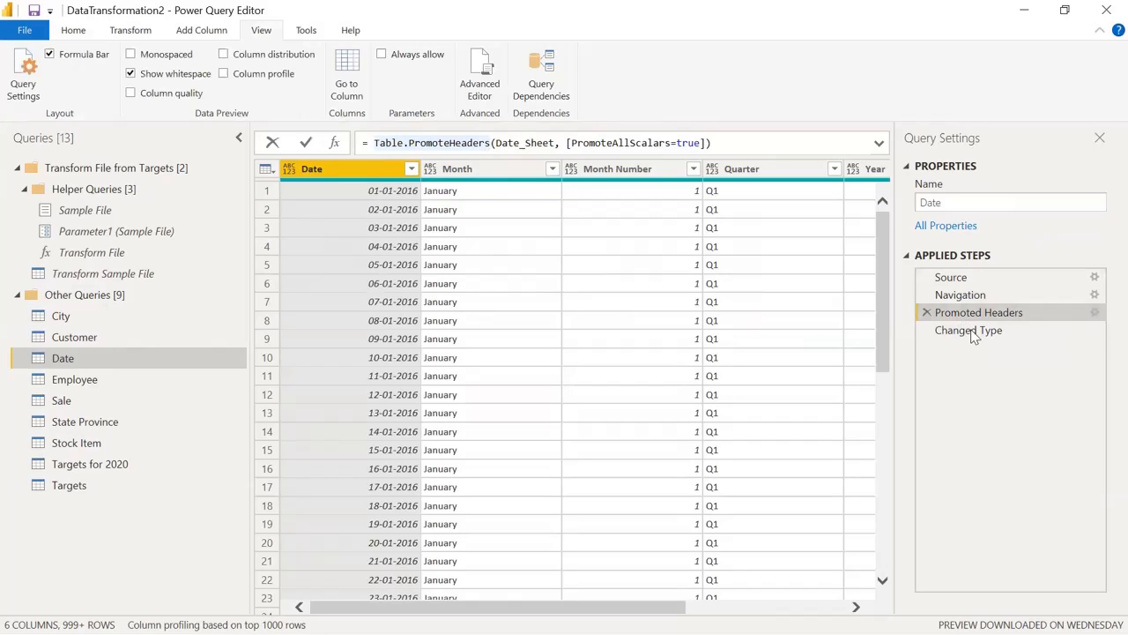
- Examine the Changed Type step's formula, including the Table.TransformColumnTypes function and the type assignment for the Month column
click(973, 334)
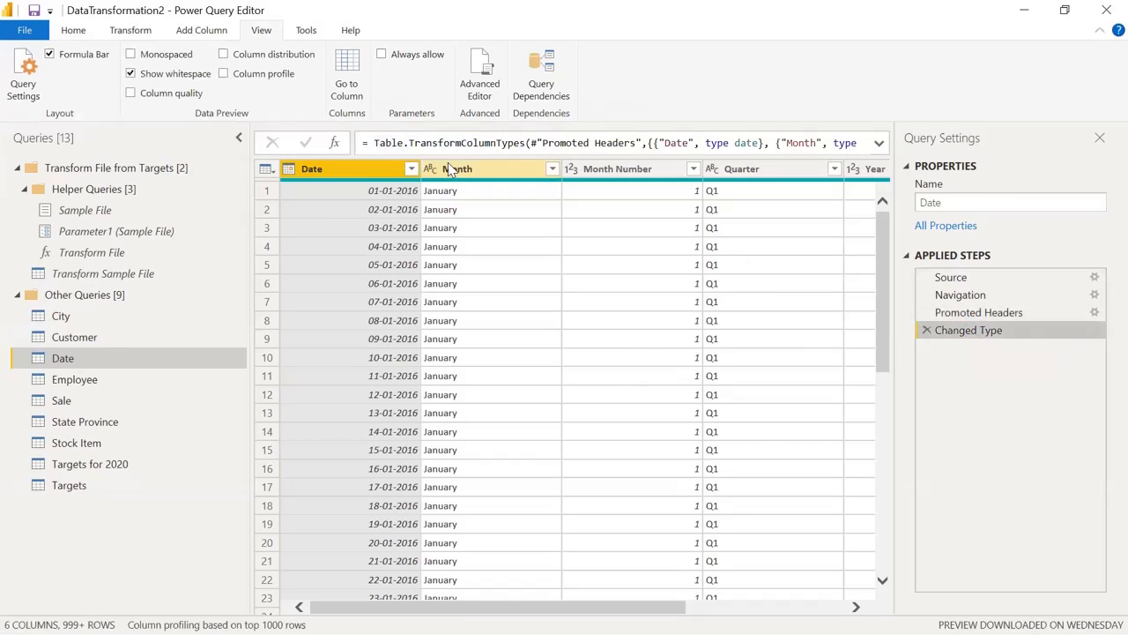
click(387, 143)
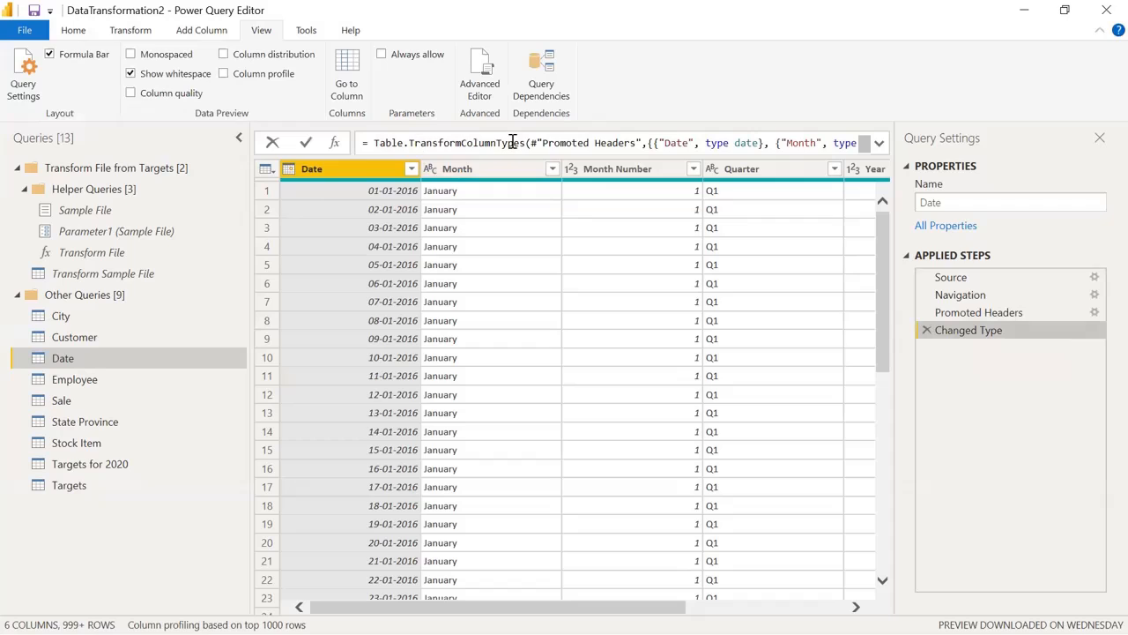
drag(374, 143, 521, 143)
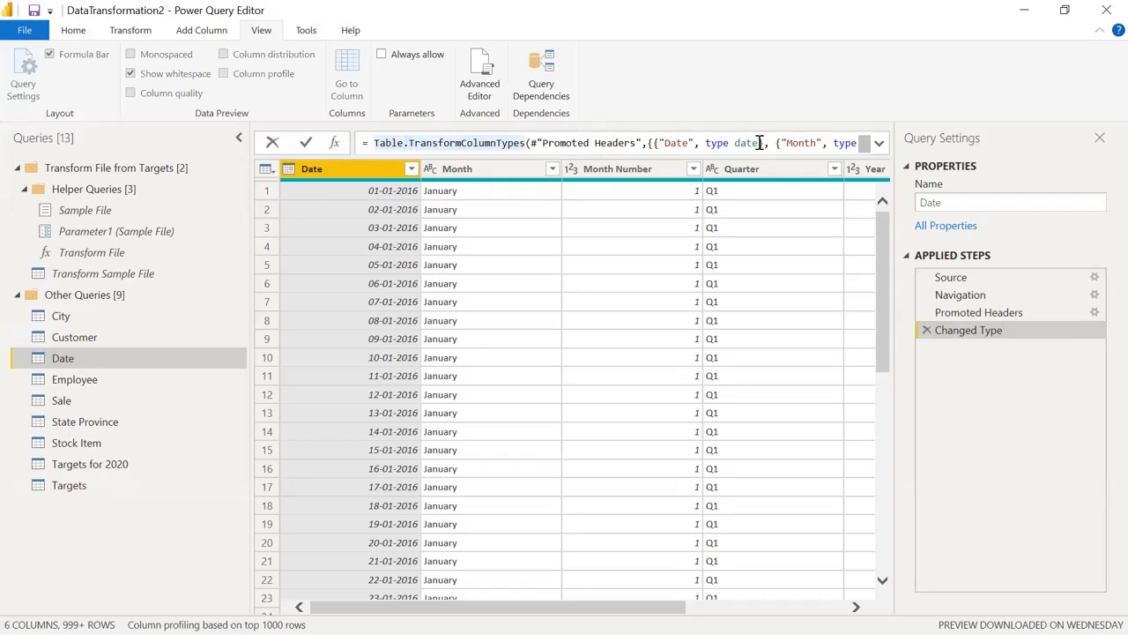
drag(774, 143, 857, 144)
click(791, 143)
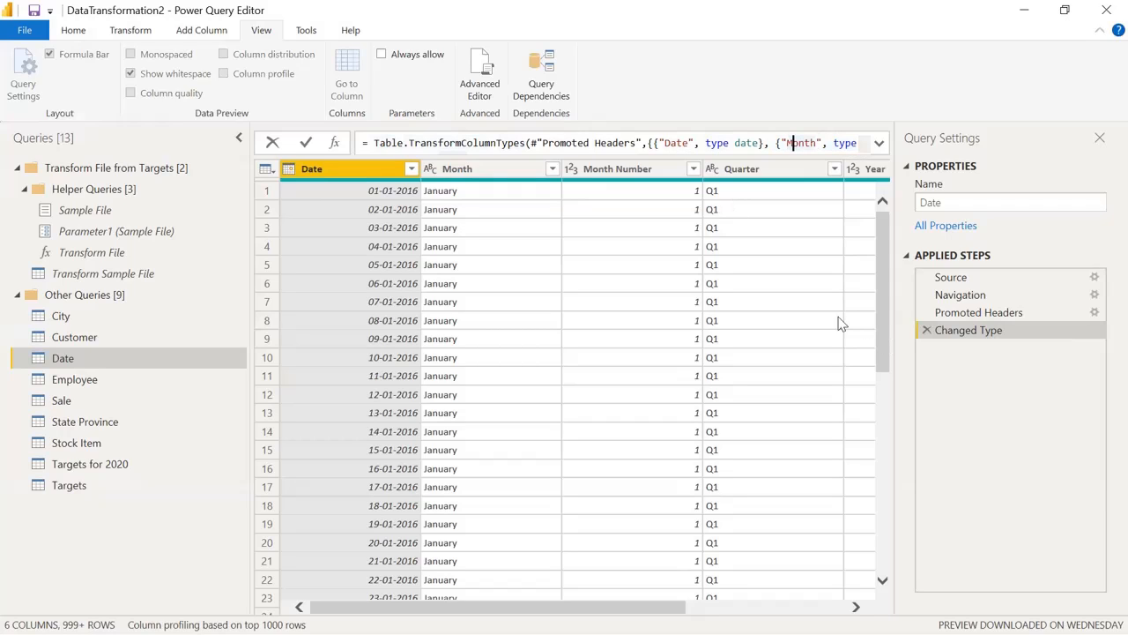
- Add two custom steps after Changed Type in the Date query, and delete both of them
click(333, 150)
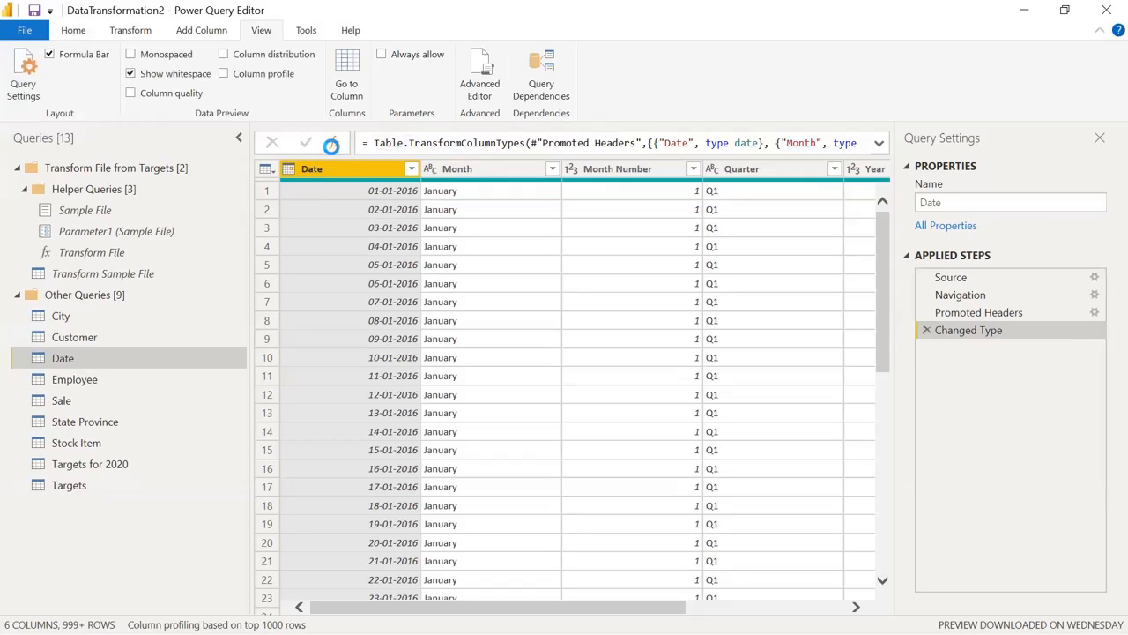
click(334, 144)
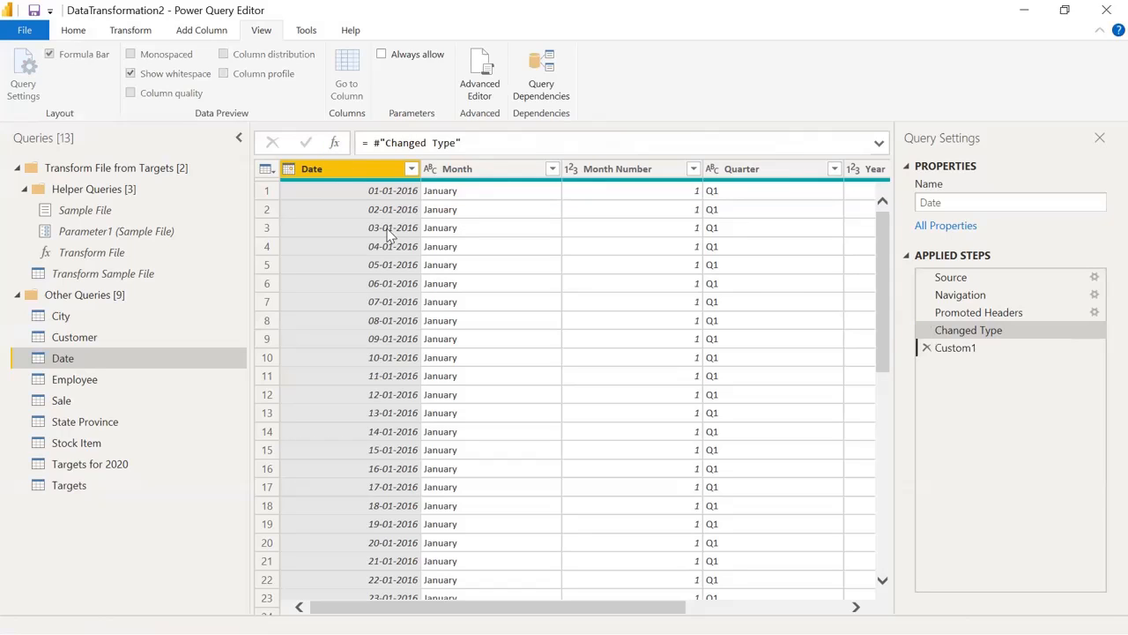
click(340, 145)
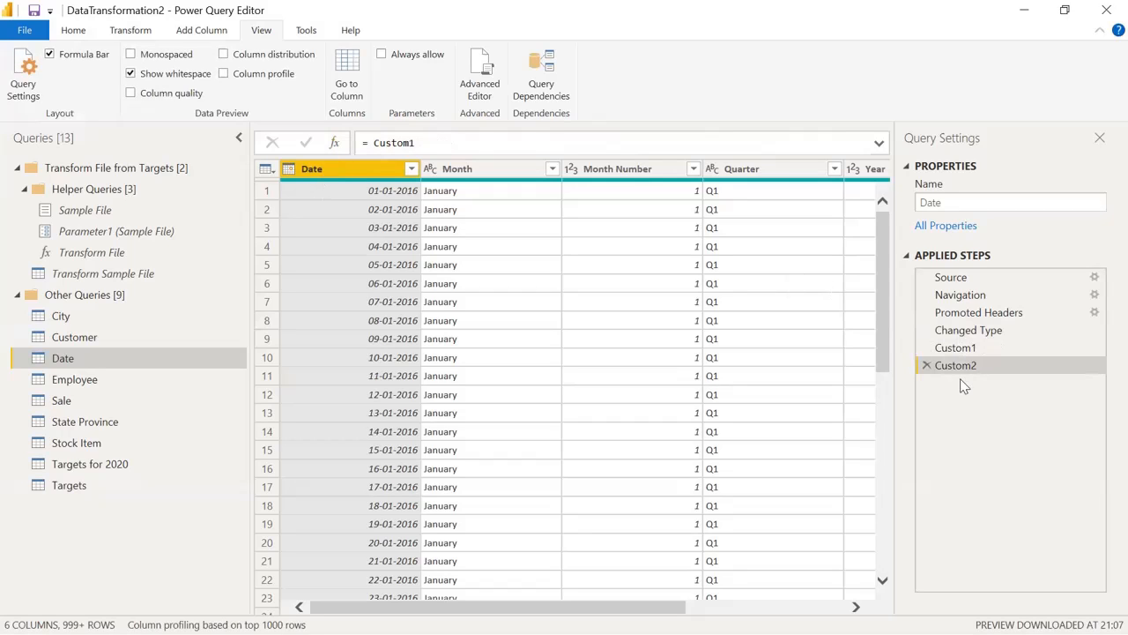
click(927, 364)
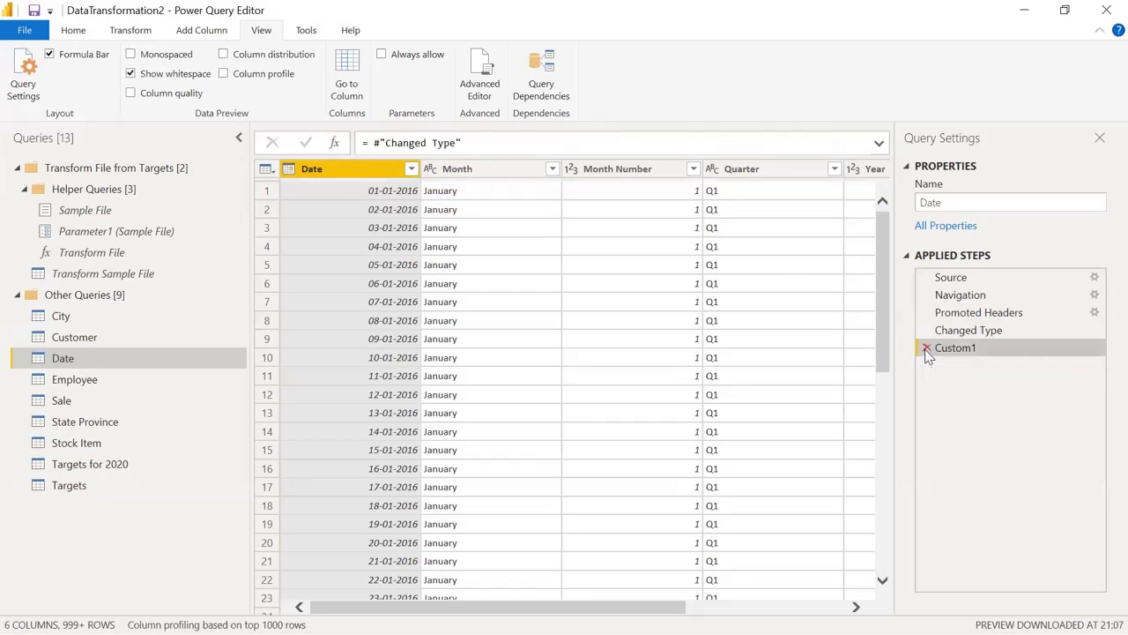
click(926, 348)
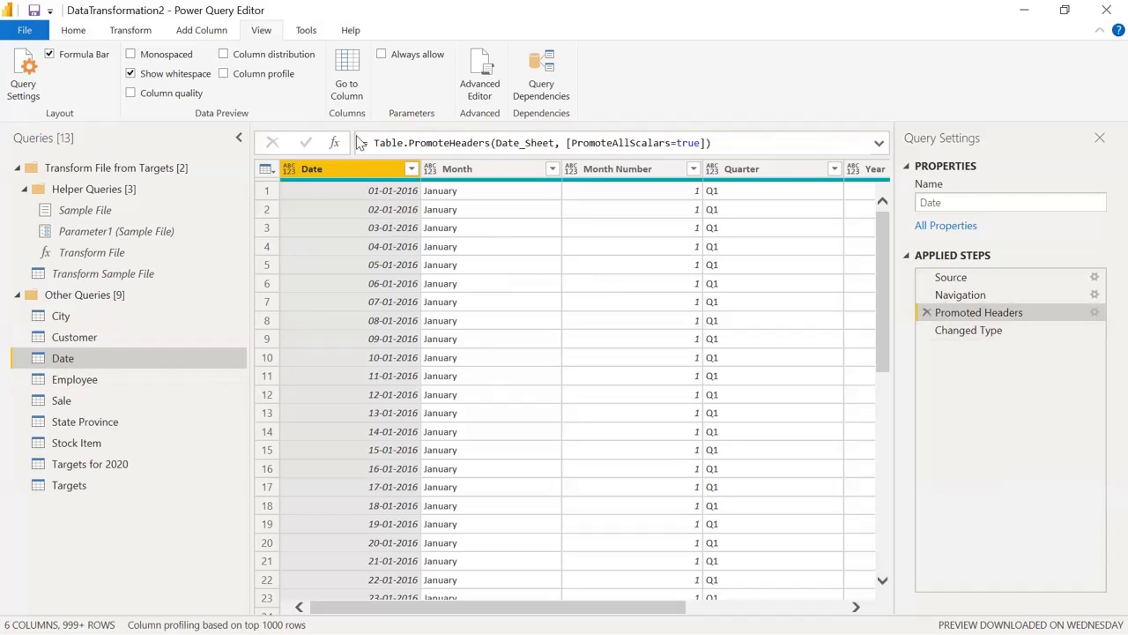
- Return to the Promoted Headers step and examine its formula's function name and Date_Sheet argument, leaving the formula unedited
drag(707, 149, 361, 144)
click(367, 145)
click(718, 142)
click(718, 143)
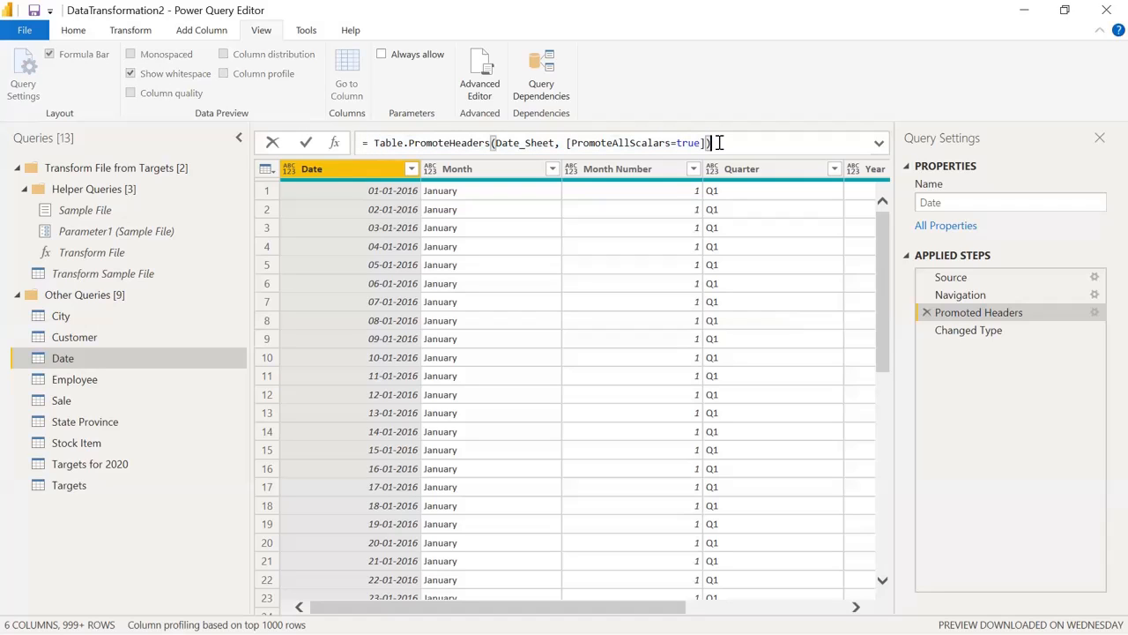
drag(719, 143, 375, 137)
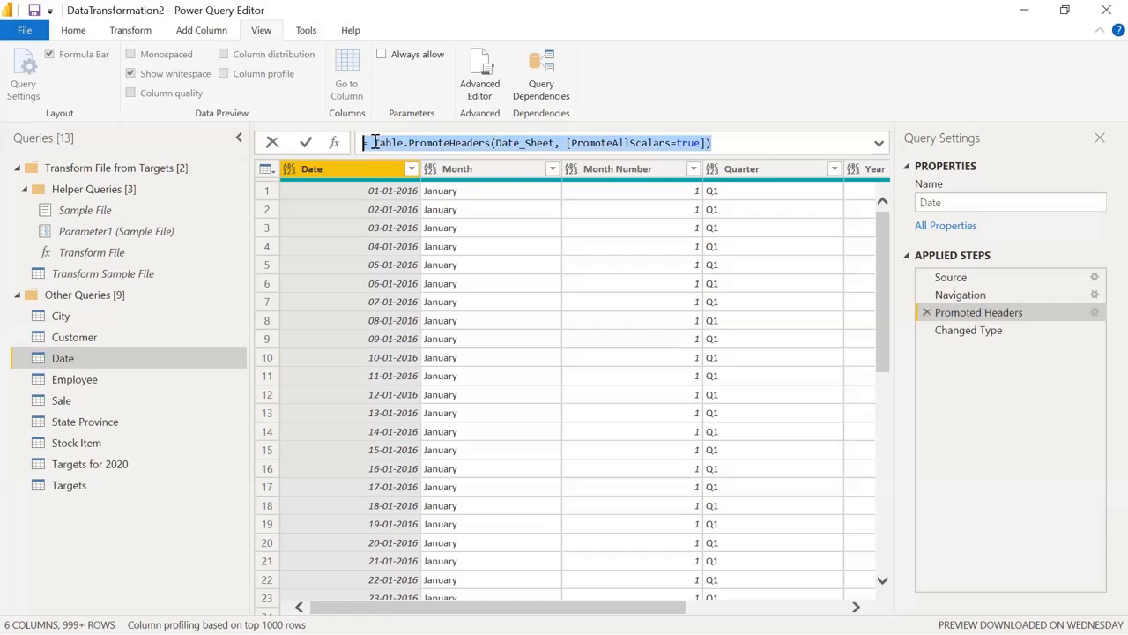
click(375, 142)
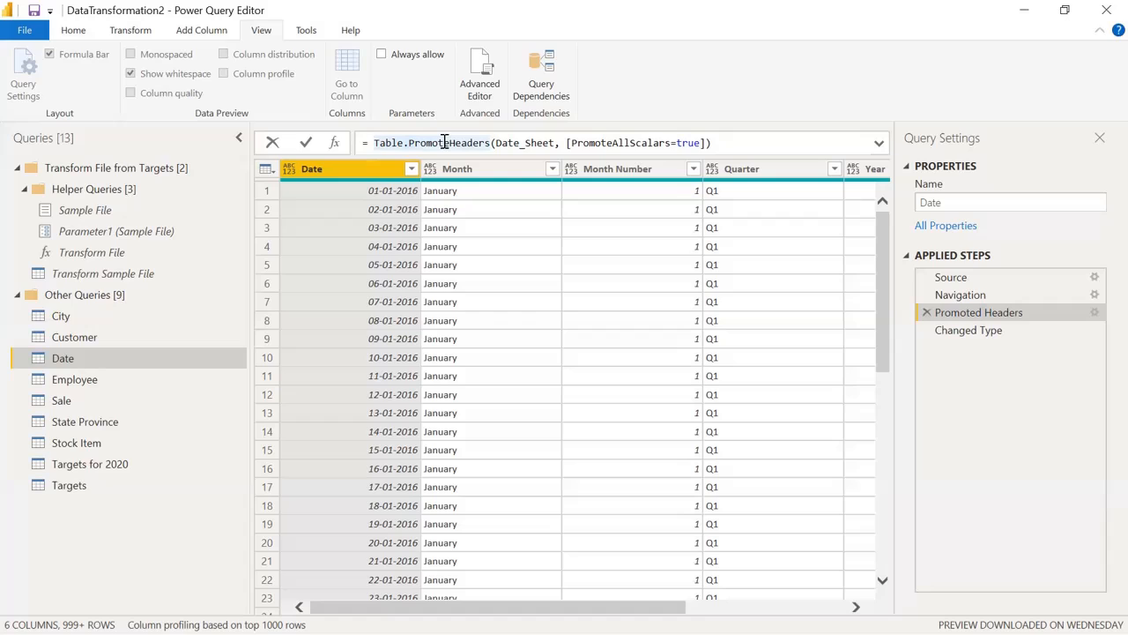
click(537, 142)
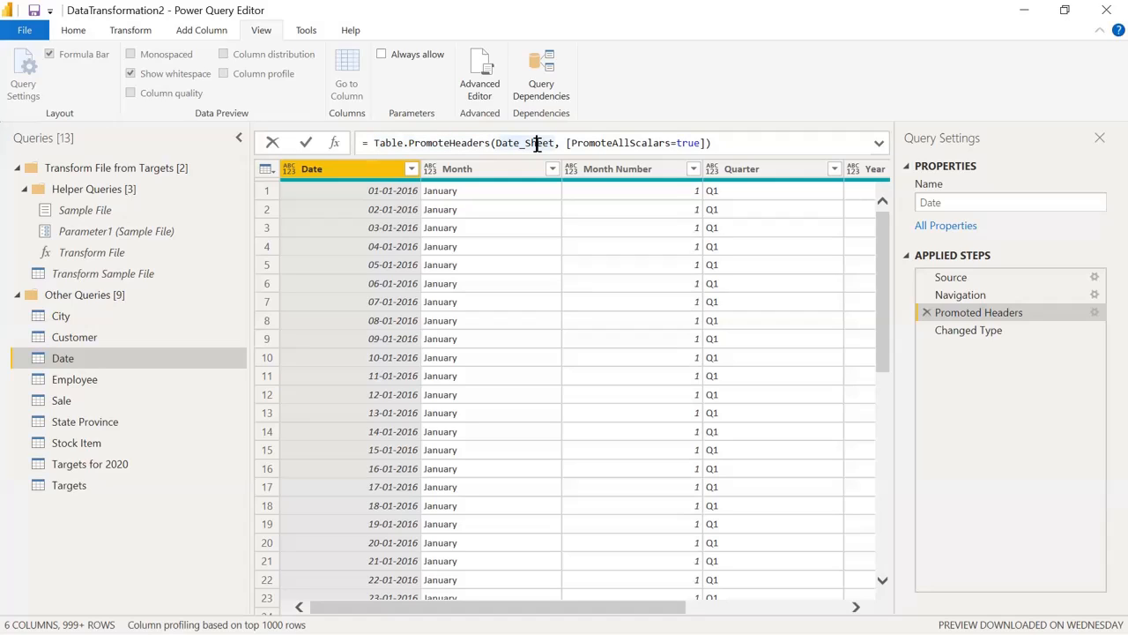
click(480, 180)
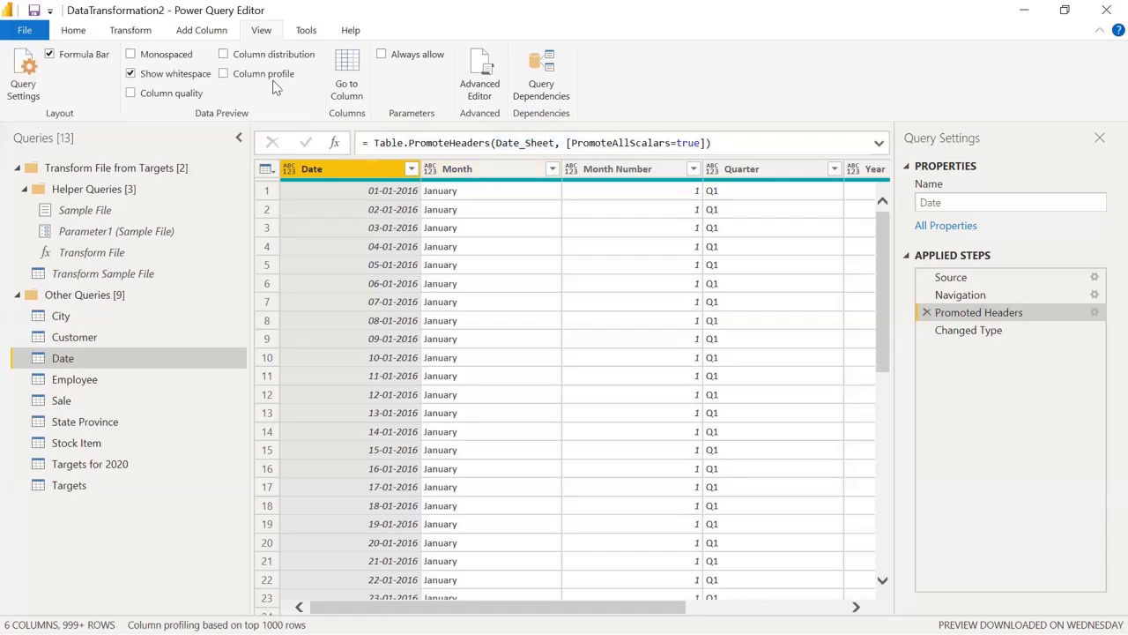
click(130, 31)
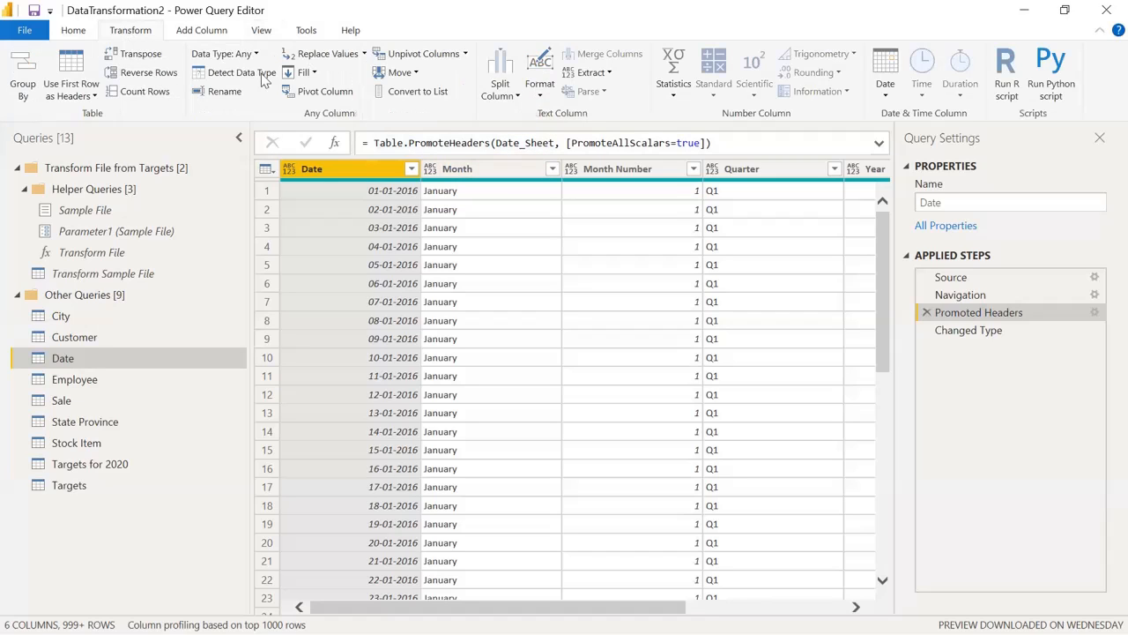